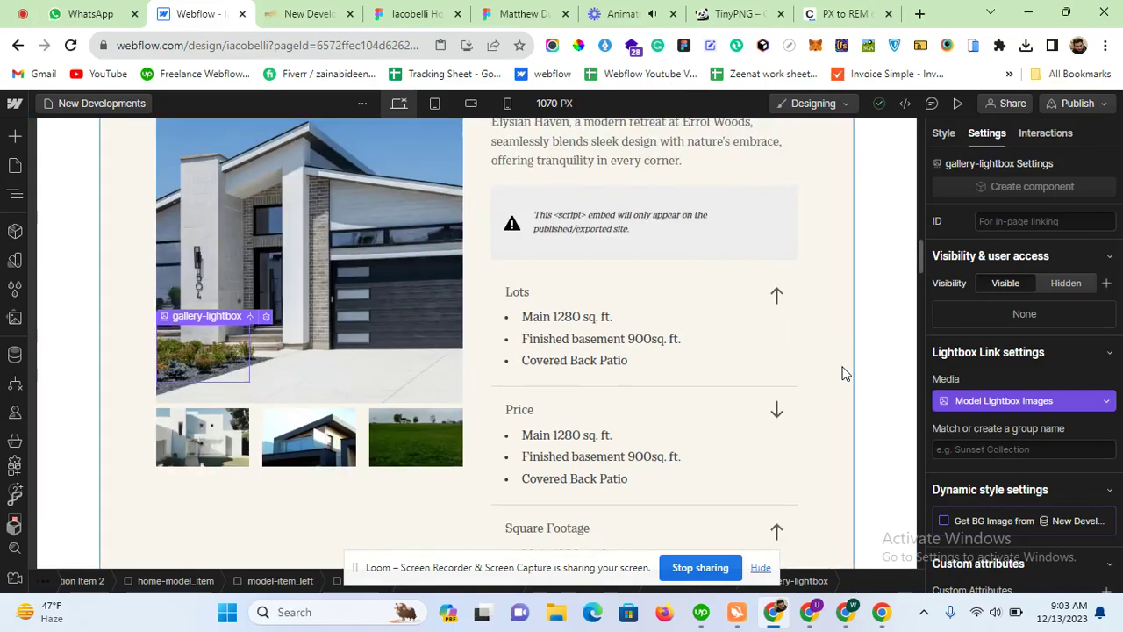
# Step: Select a gallery thumbnail's enclosing lightbox link in the Navigator
pyautogui.scroll(-3, 843, 374)
pyautogui.scroll(-1, 843, 374)
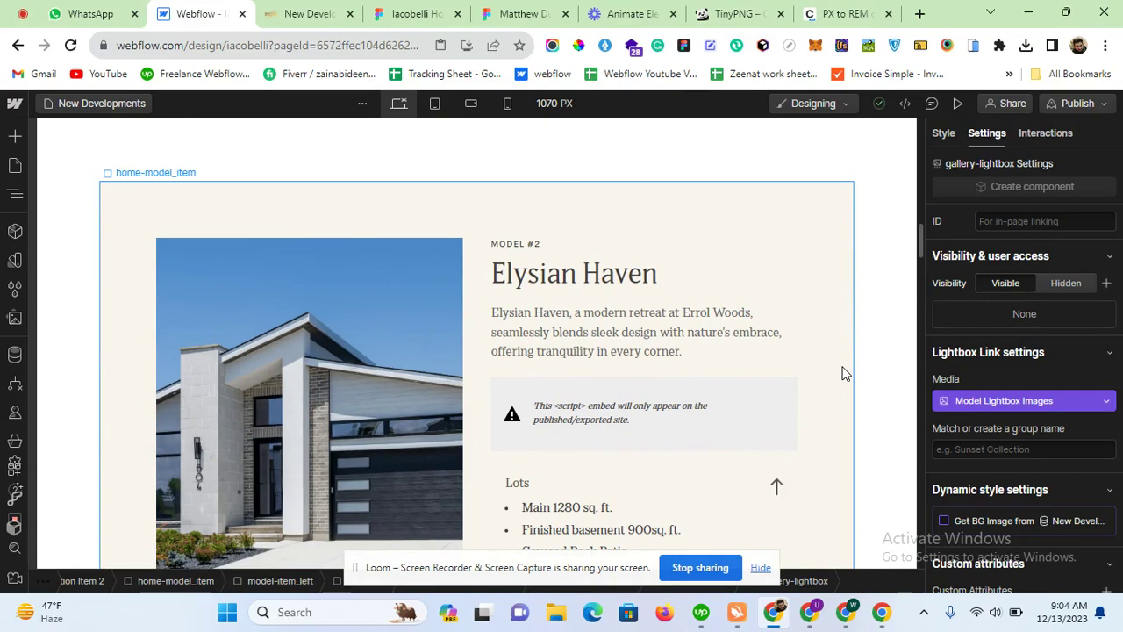
pyautogui.scroll(-2, 416, 383)
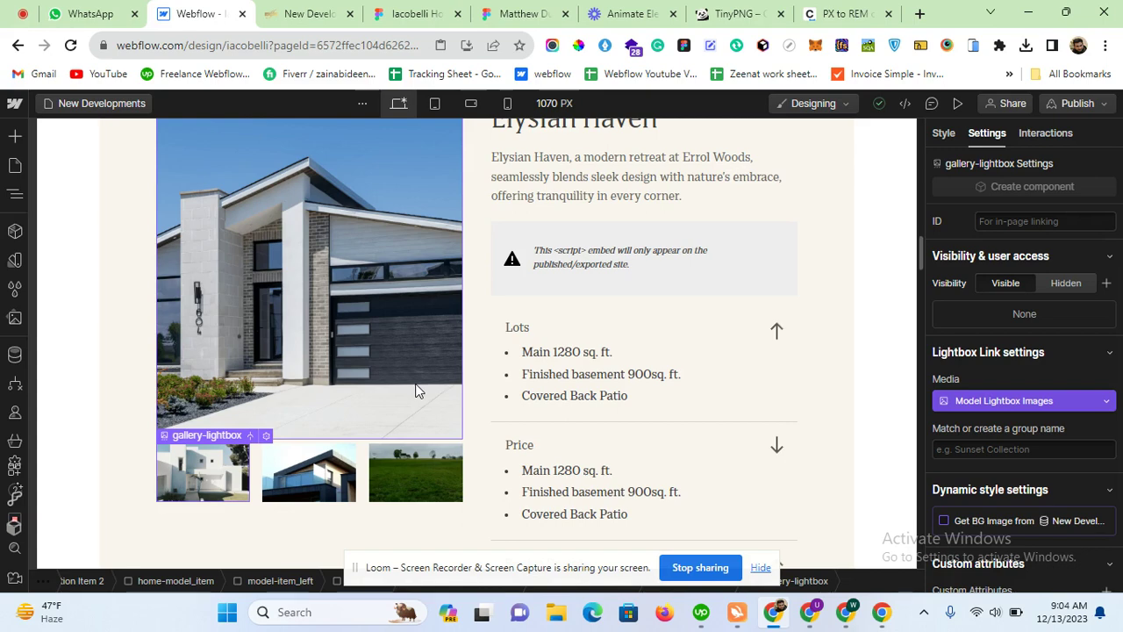
pyautogui.click(15, 193)
pyautogui.hscroll(2, 224, 547)
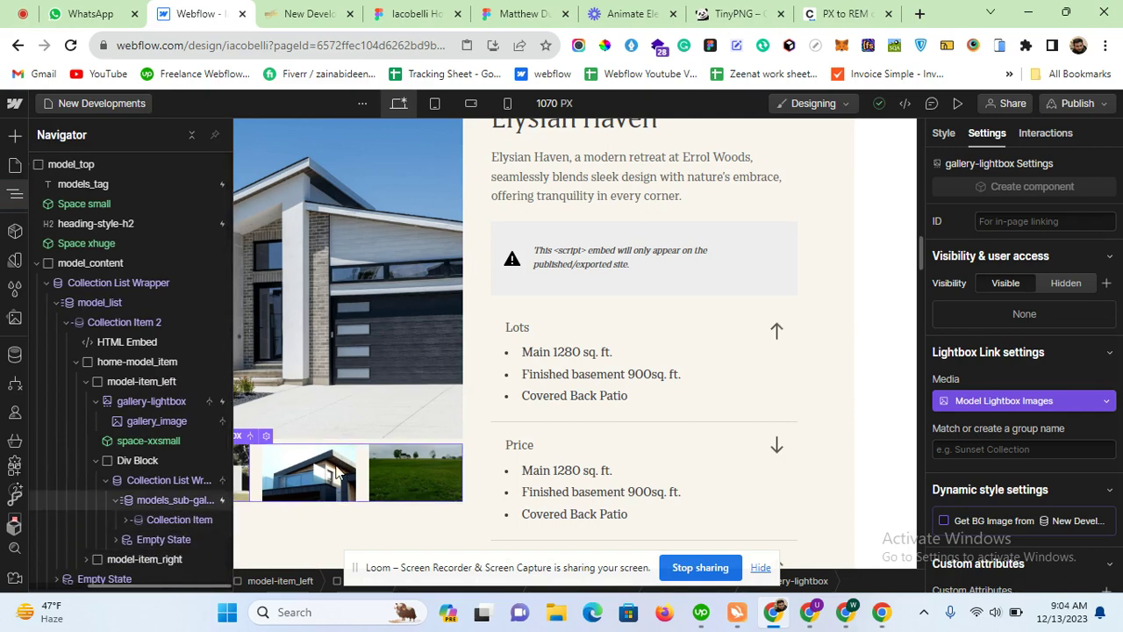
pyautogui.click(303, 453)
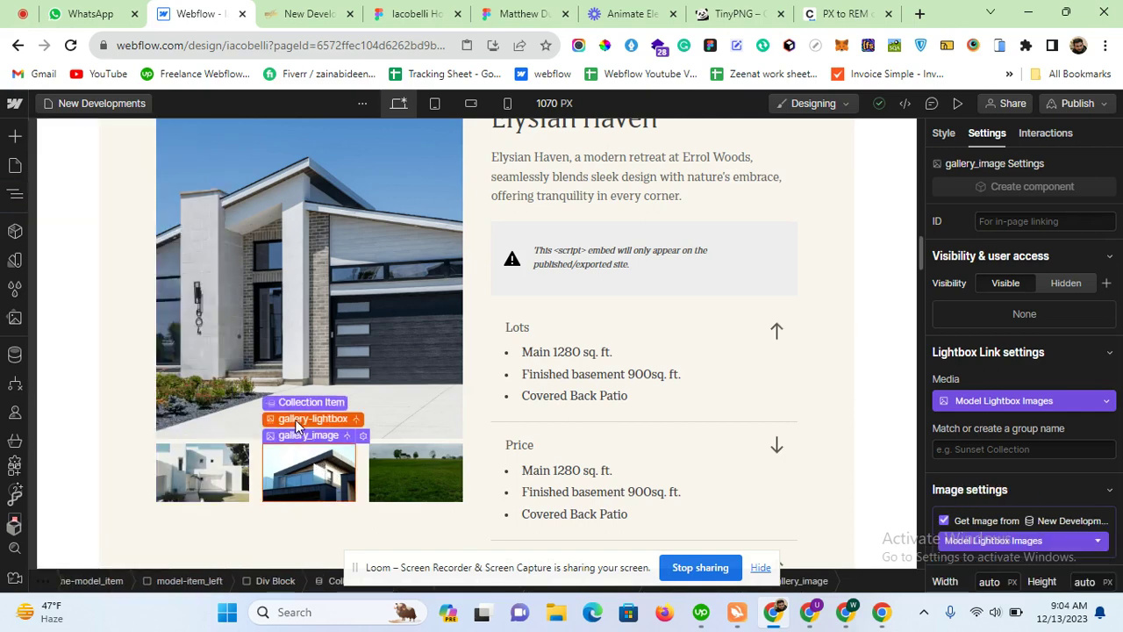
pyautogui.click(298, 419)
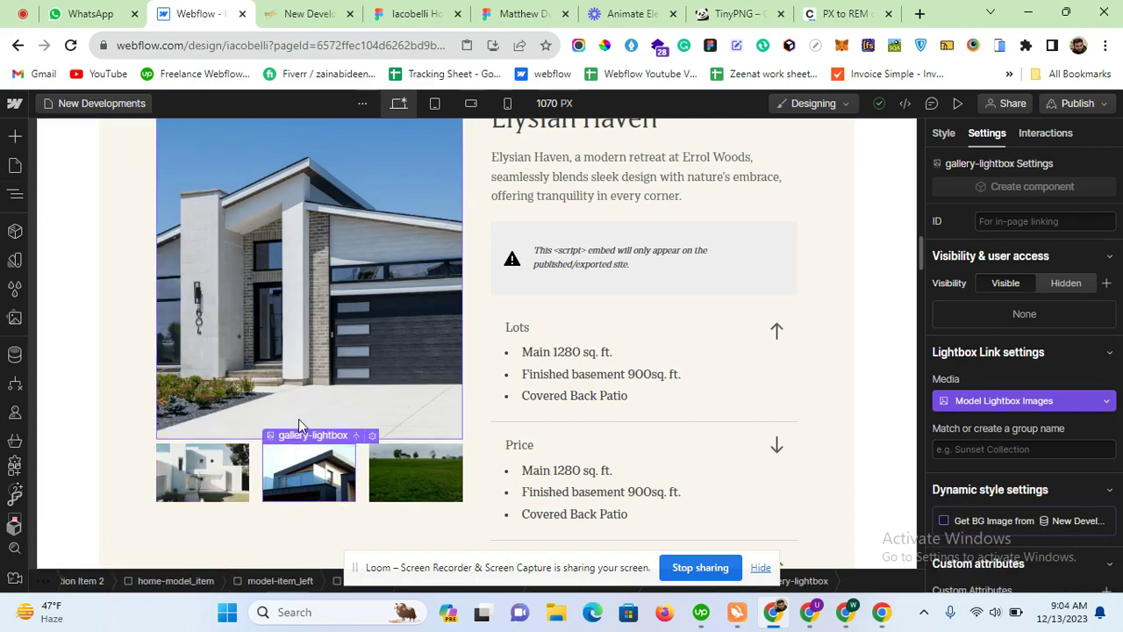
# Step: Preview the page to test the thumbnail and main-image lightboxes, then return to editing
pyautogui.click(958, 104)
pyautogui.scroll(-6, 652, 282)
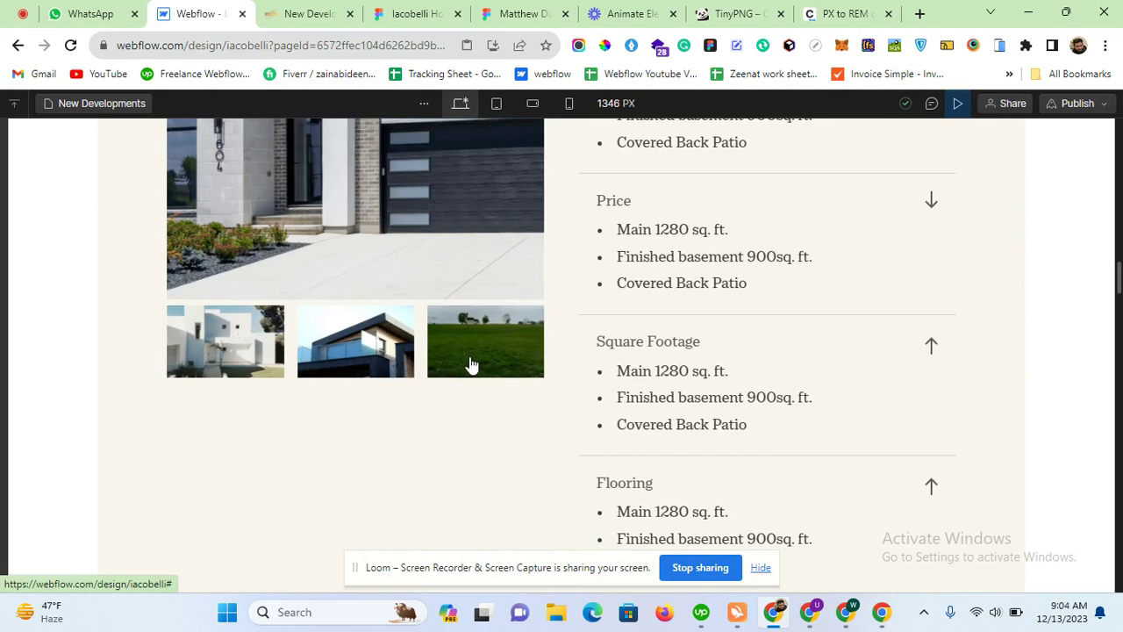
pyautogui.click(427, 270)
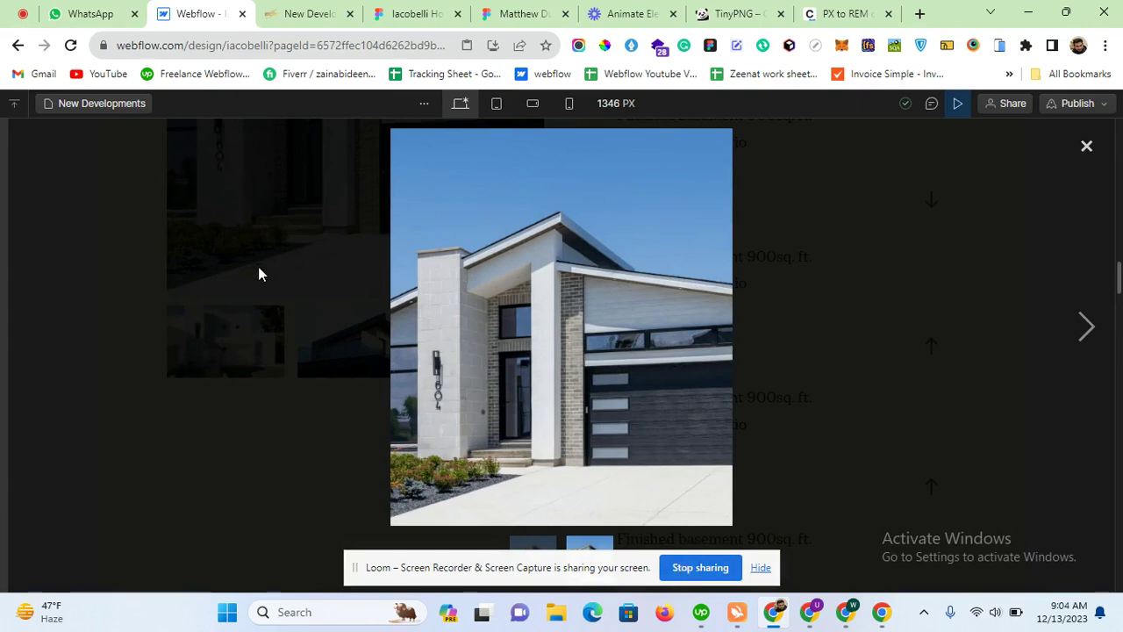
pyautogui.click(380, 289)
pyautogui.scroll(3, 421, 371)
pyautogui.scroll(-2, 472, 376)
pyautogui.scroll(-2, 472, 375)
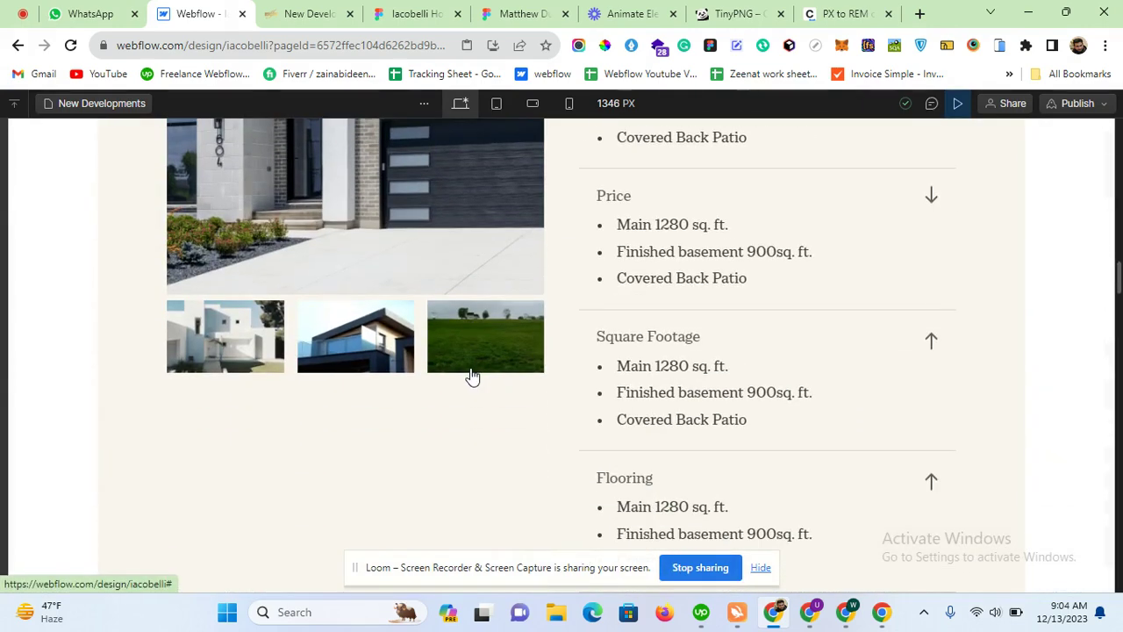
pyautogui.click(434, 251)
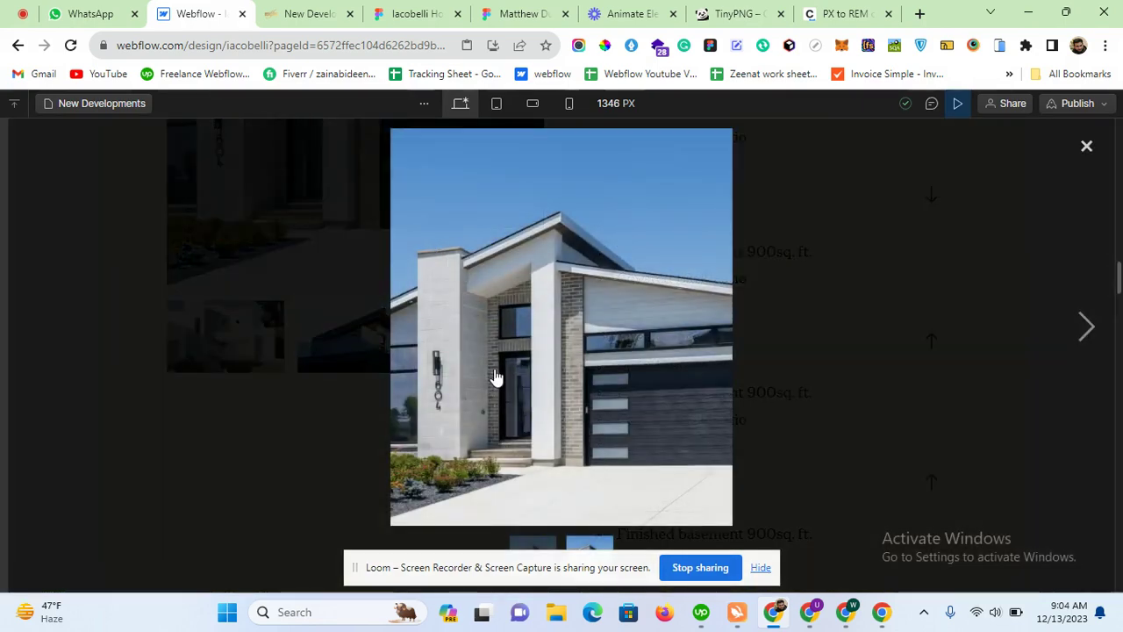
pyautogui.click(1086, 149)
pyautogui.scroll(2, 532, 333)
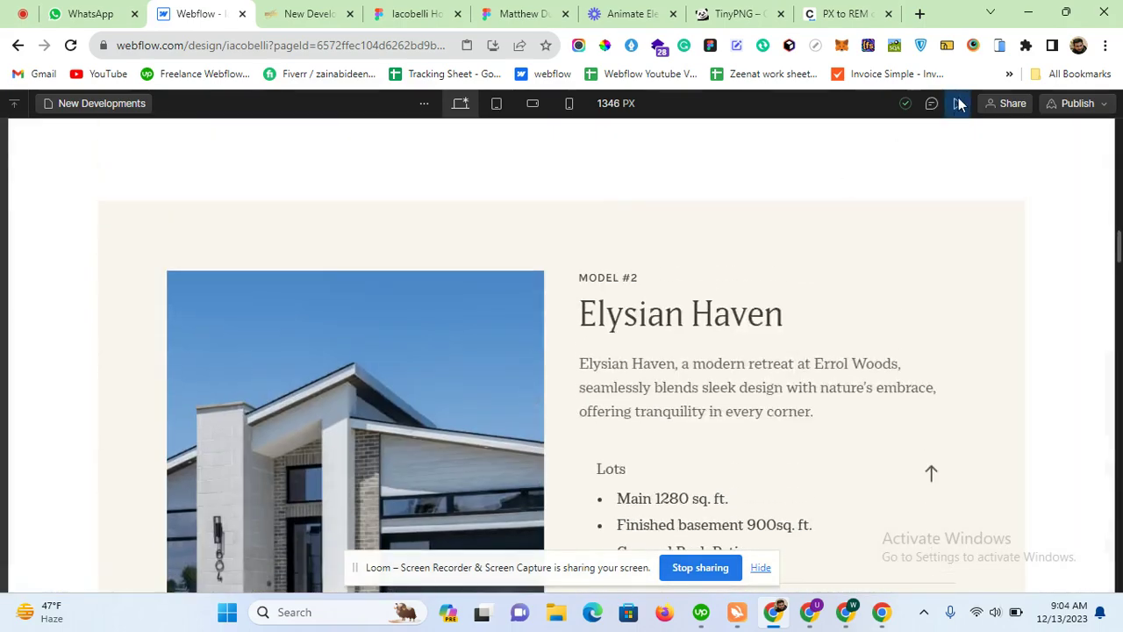
pyautogui.hotkey('ctrl', 'shift', 'p')
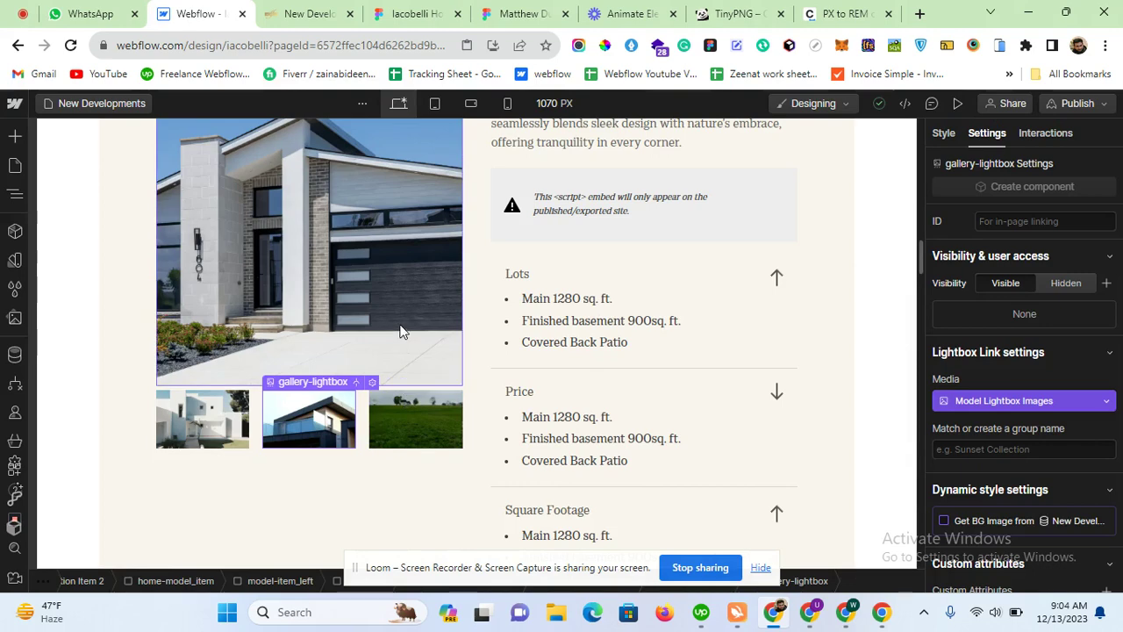
# Step: Give the first thumbnail's lightbox link the group name 'Main', matching the main image
pyautogui.click(400, 332)
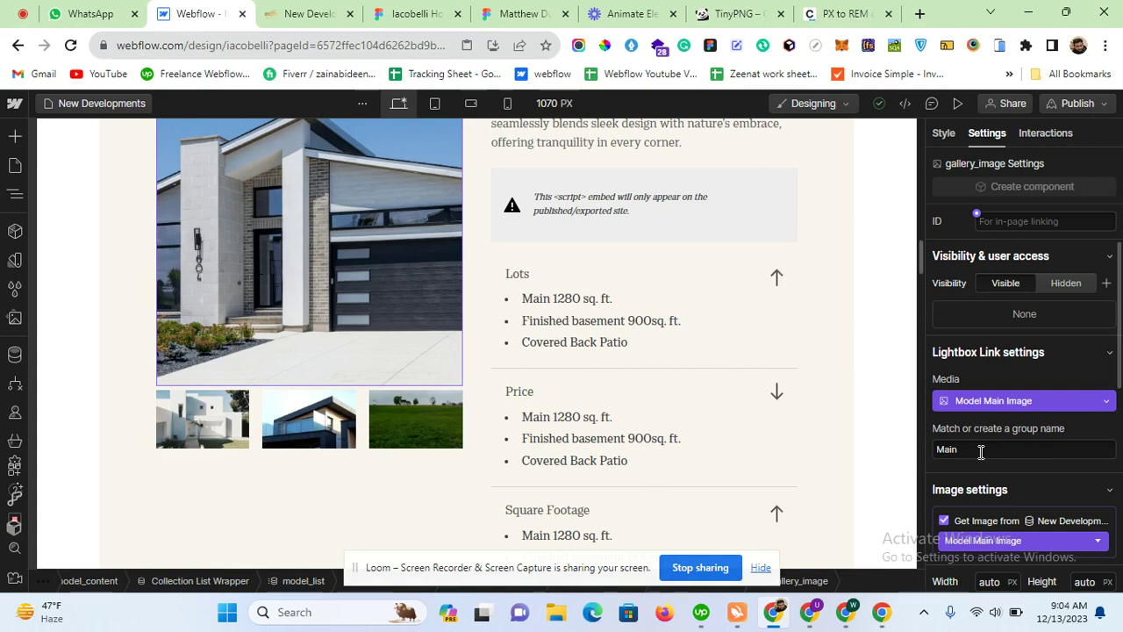
pyautogui.click(208, 396)
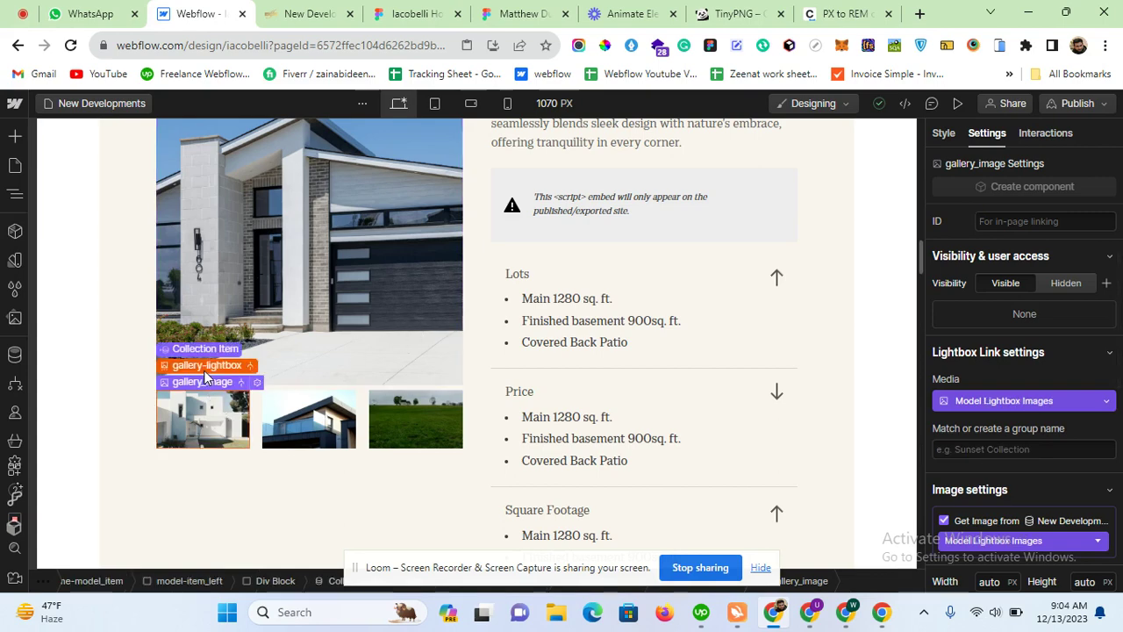
pyautogui.click(205, 368)
pyautogui.click(1000, 450)
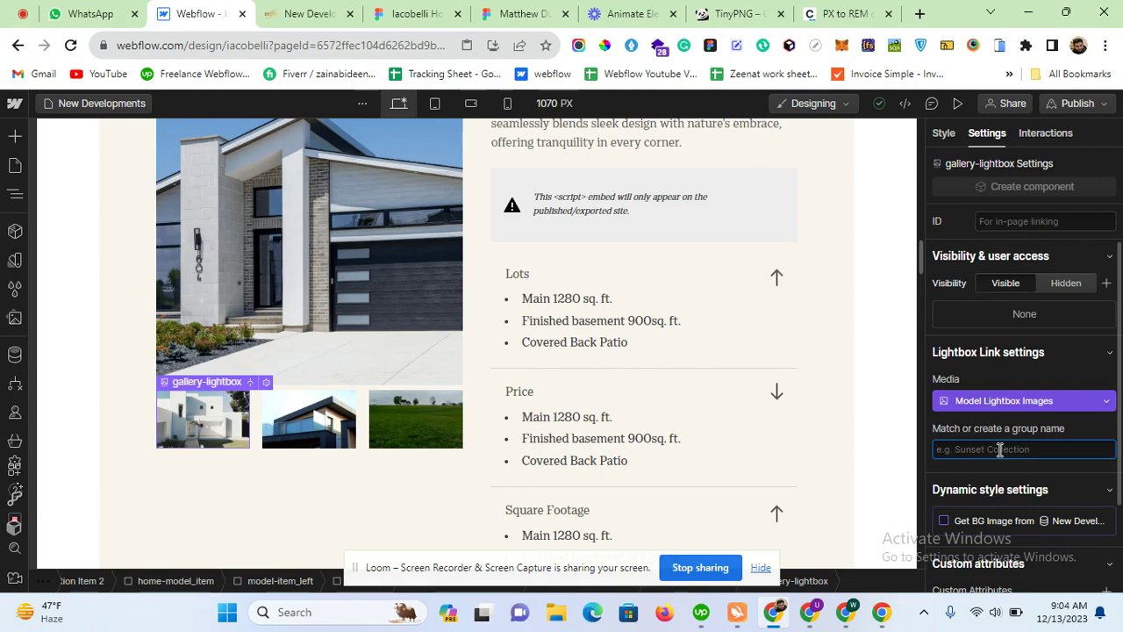
pyautogui.write('Main')
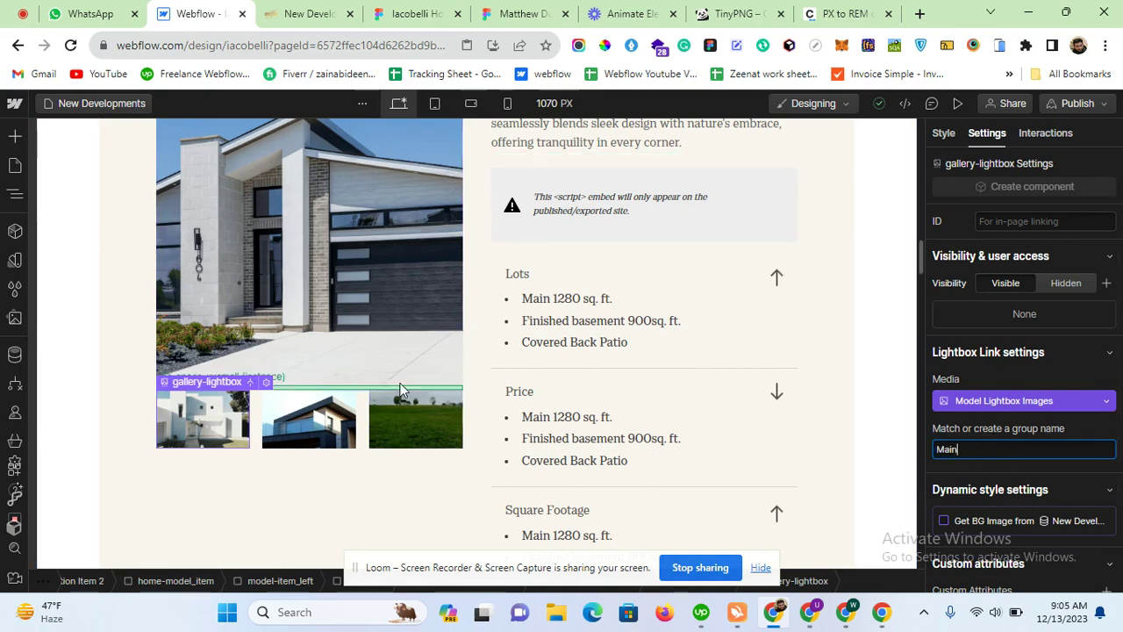
pyautogui.click(958, 104)
pyautogui.scroll(-2, 395, 316)
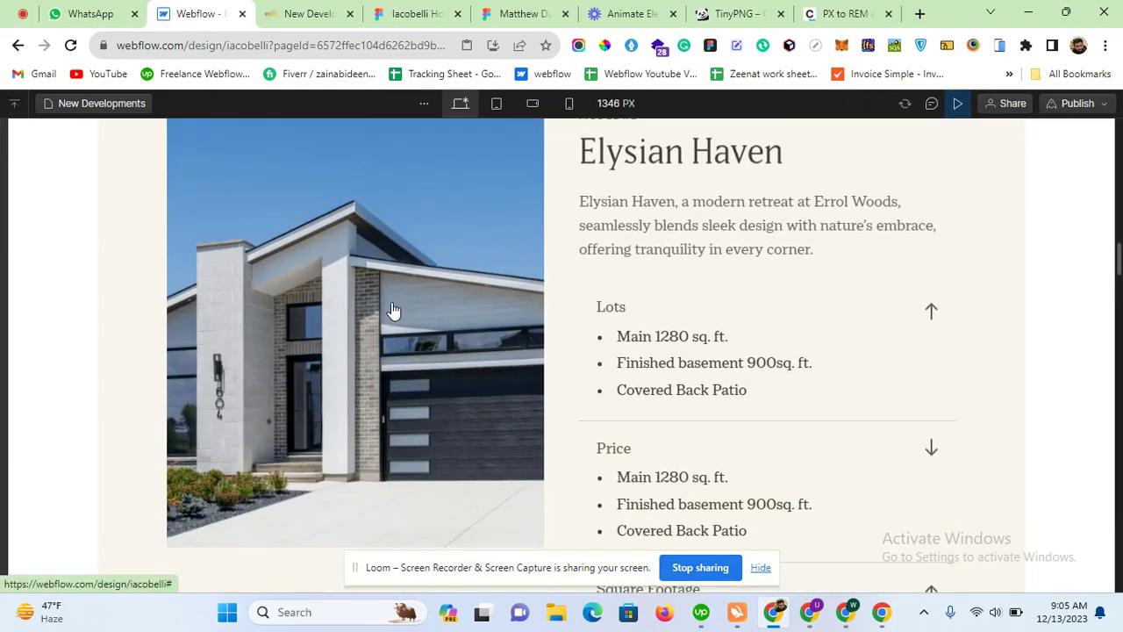
pyautogui.click(392, 311)
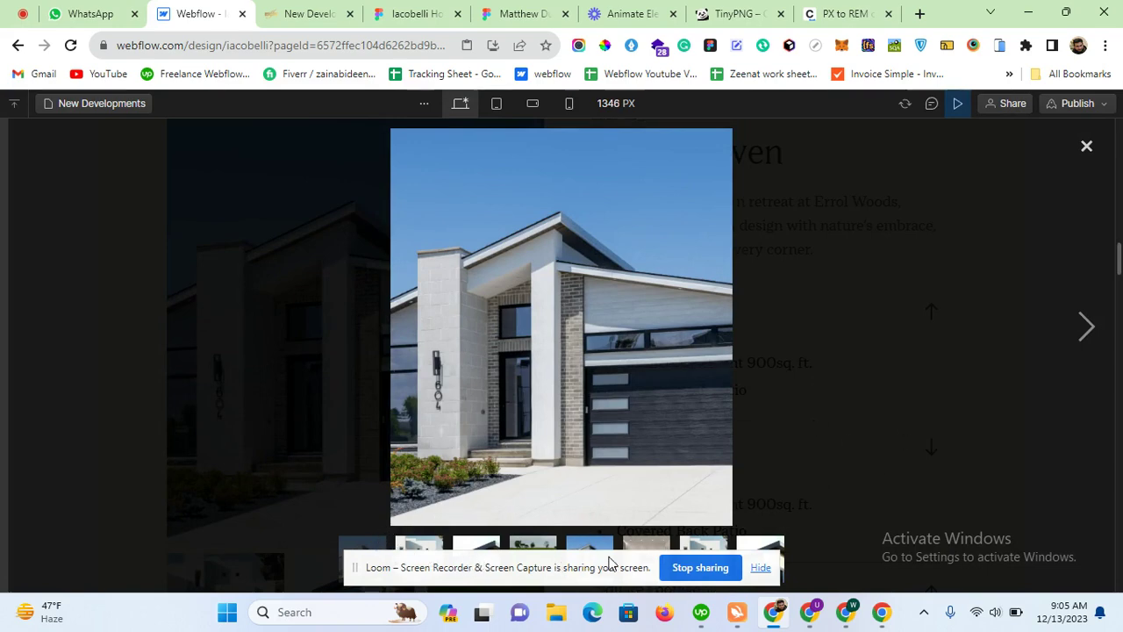
pyautogui.click(1086, 146)
pyautogui.scroll(-8, 748, 360)
pyautogui.scroll(-10, 748, 362)
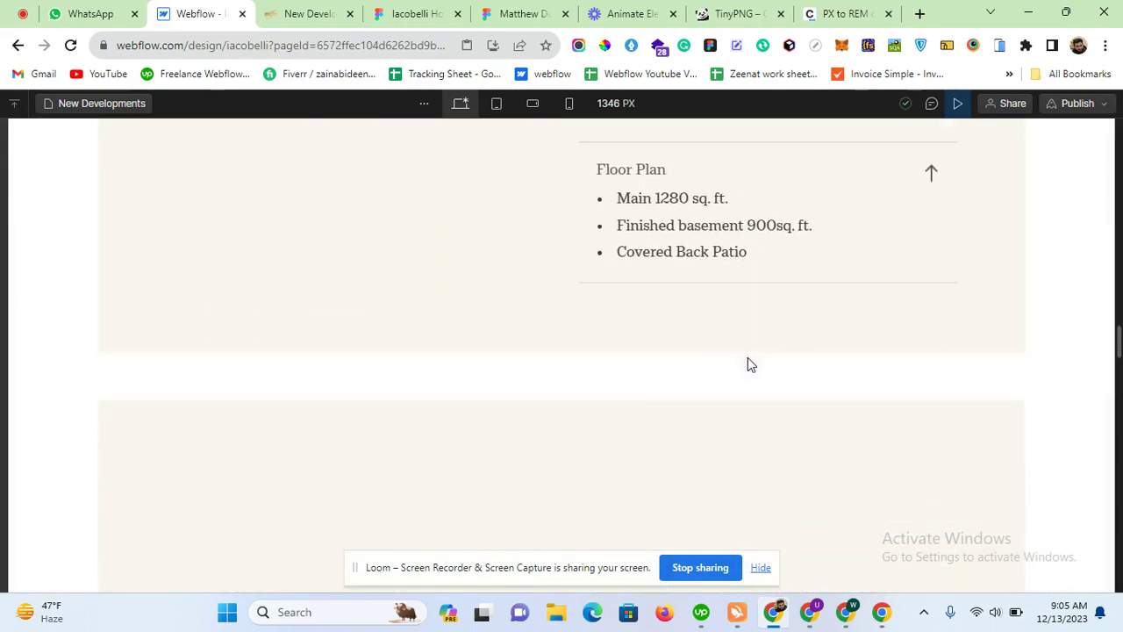
pyautogui.scroll(10, 748, 363)
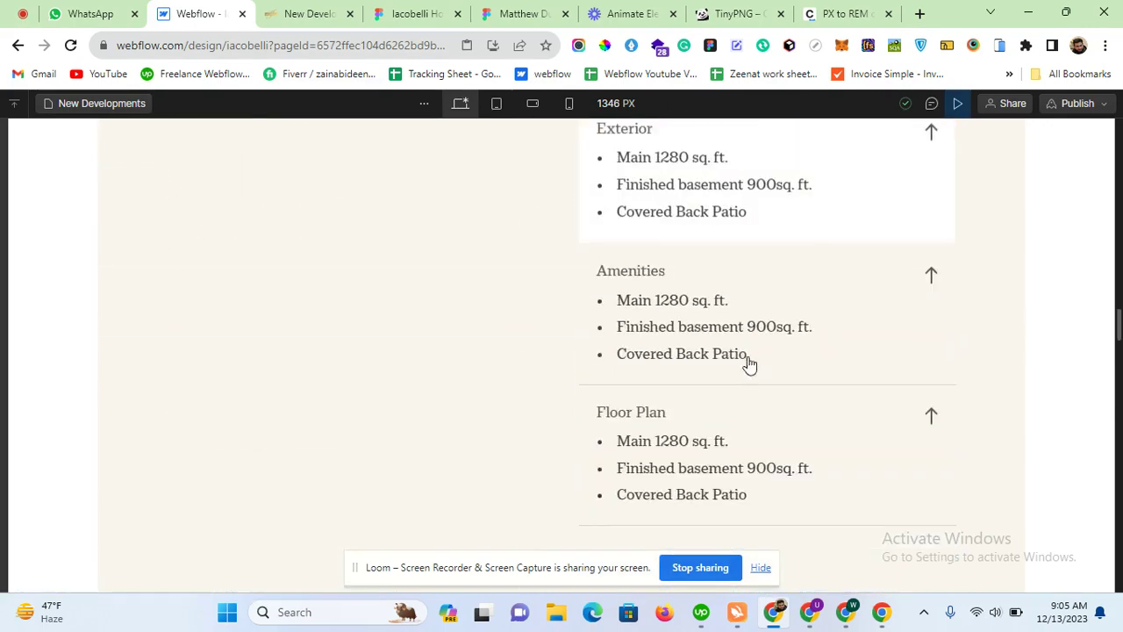
pyautogui.click(384, 302)
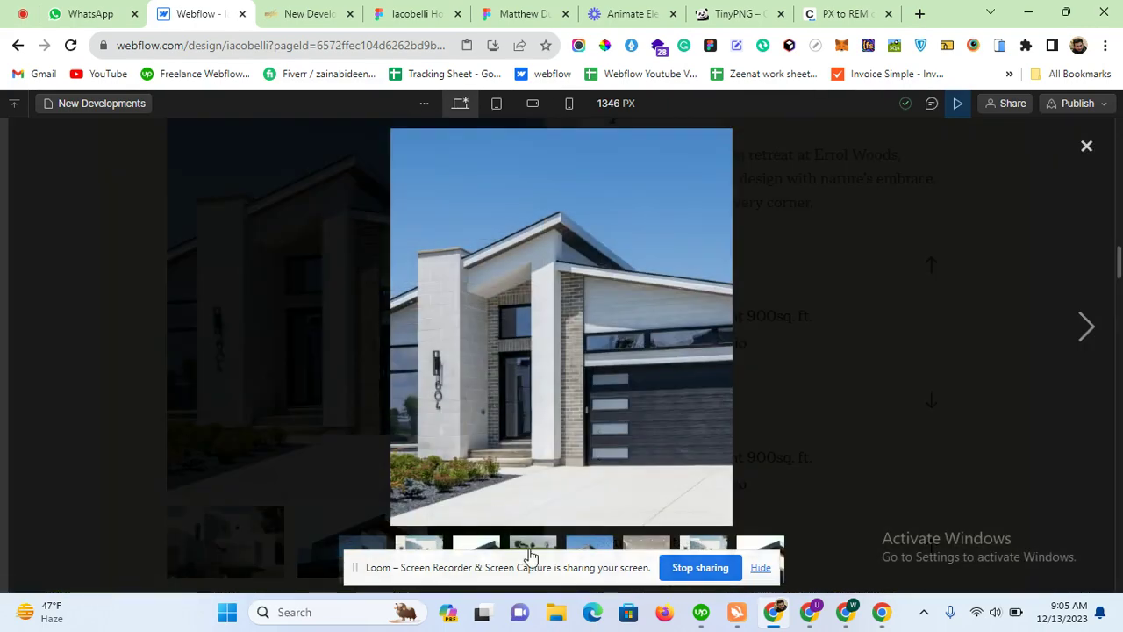
pyautogui.click(1086, 145)
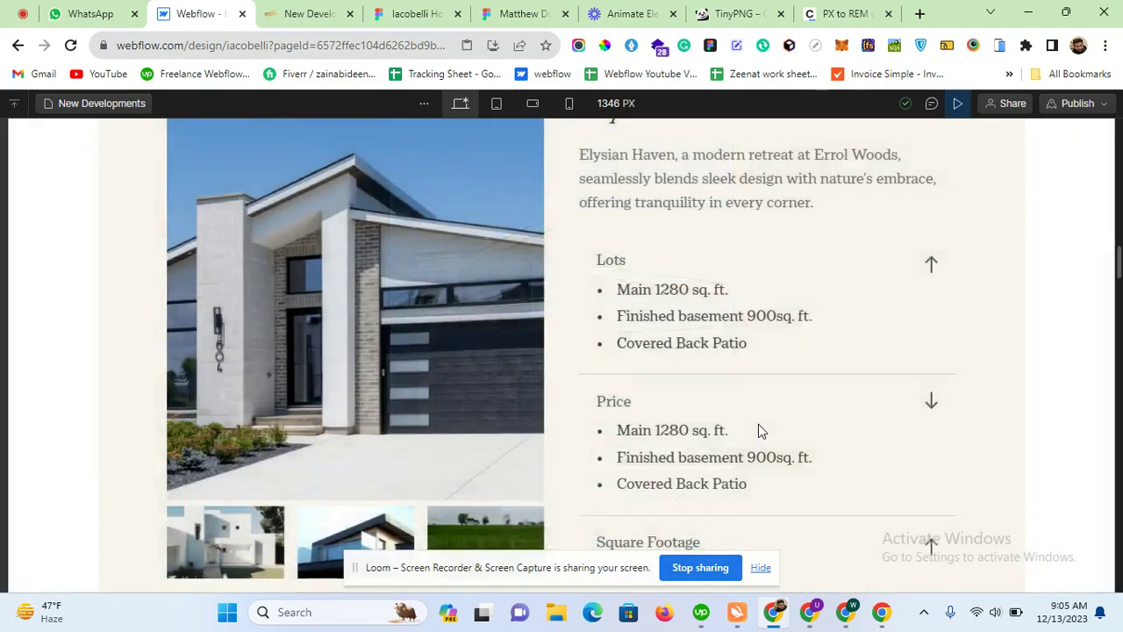
pyautogui.scroll(-10, 757, 431)
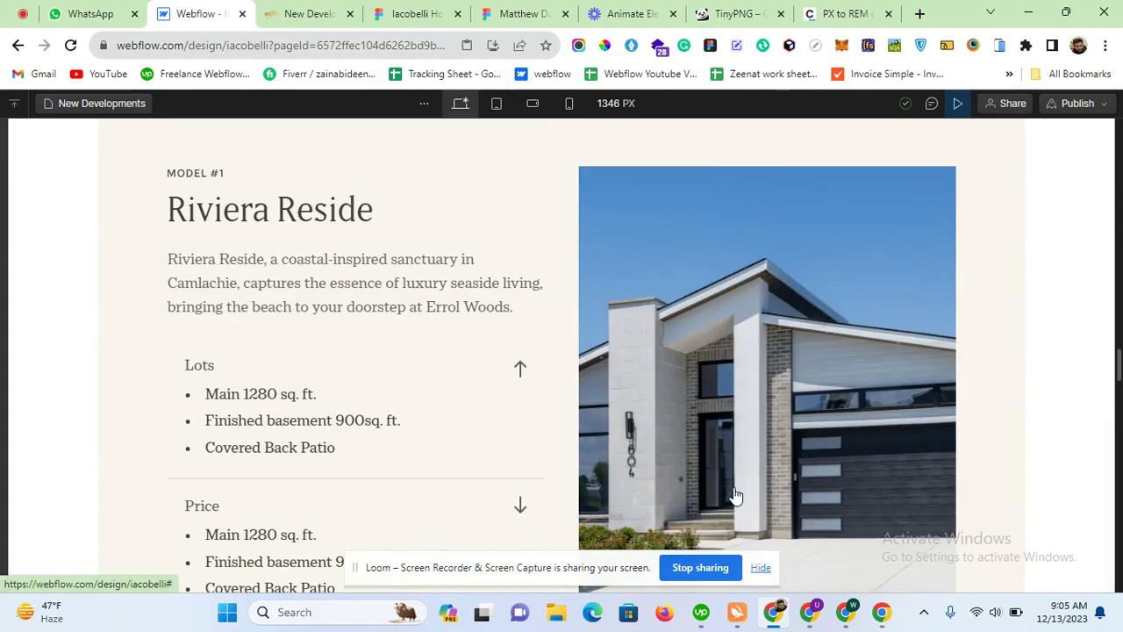
pyautogui.scroll(-5, 760, 447)
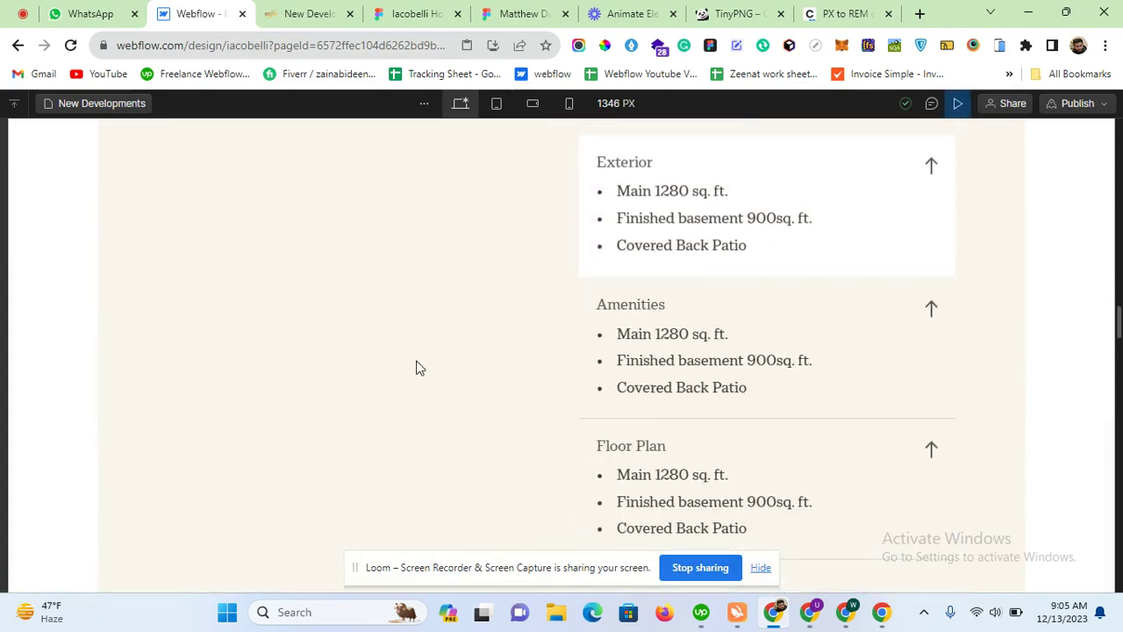
pyautogui.press('Escape')
pyautogui.scroll(10, 358, 398)
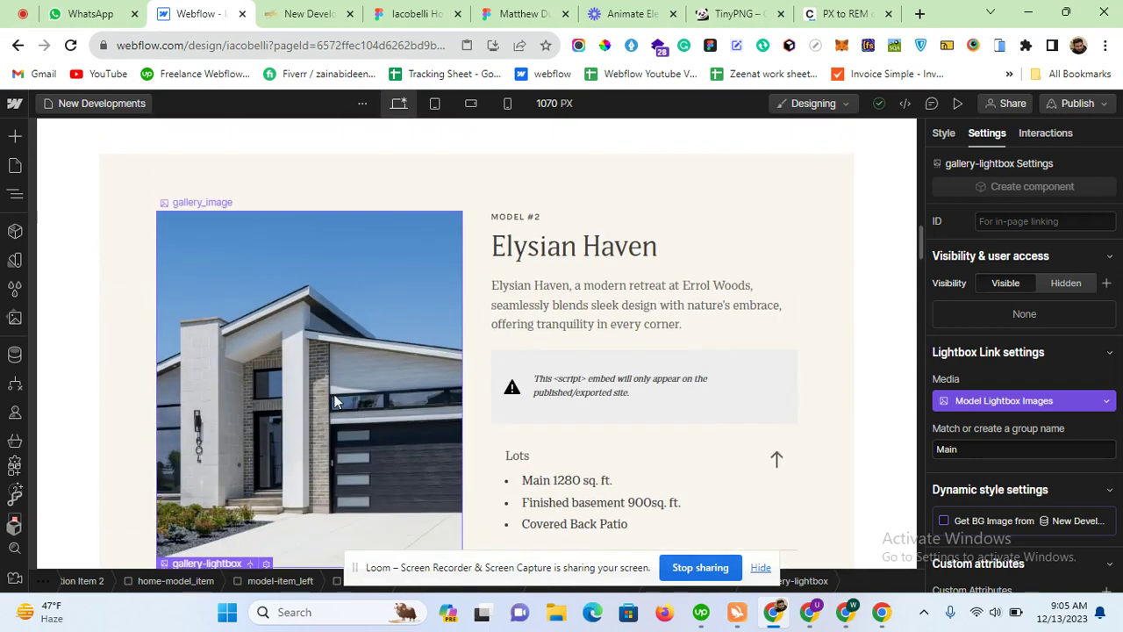
pyautogui.click(294, 314)
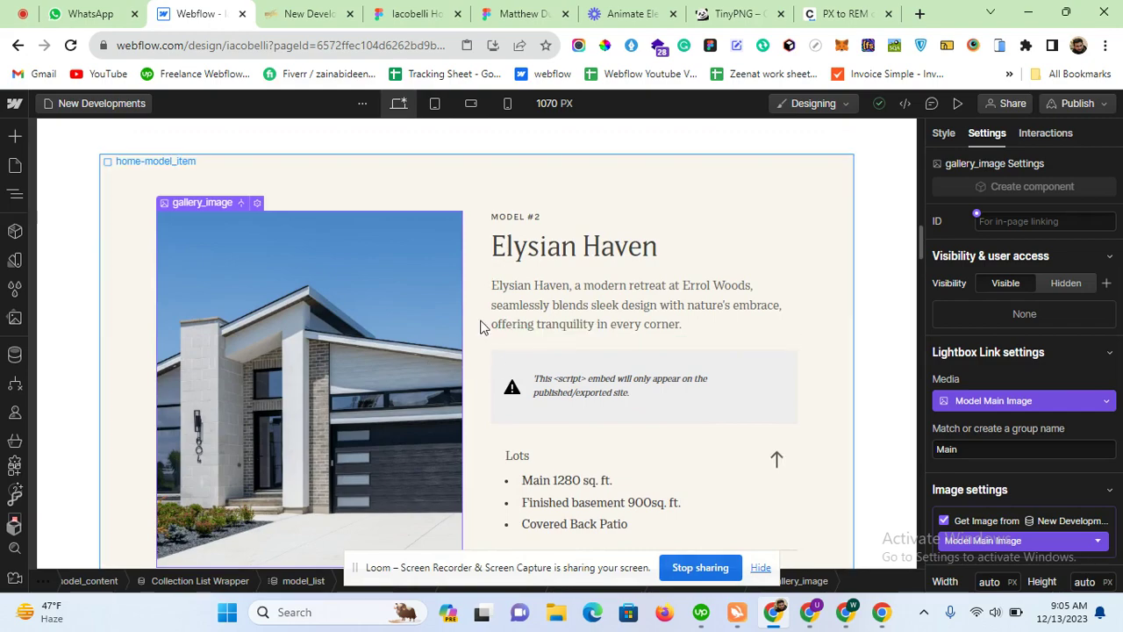
pyautogui.scroll(-10, 480, 326)
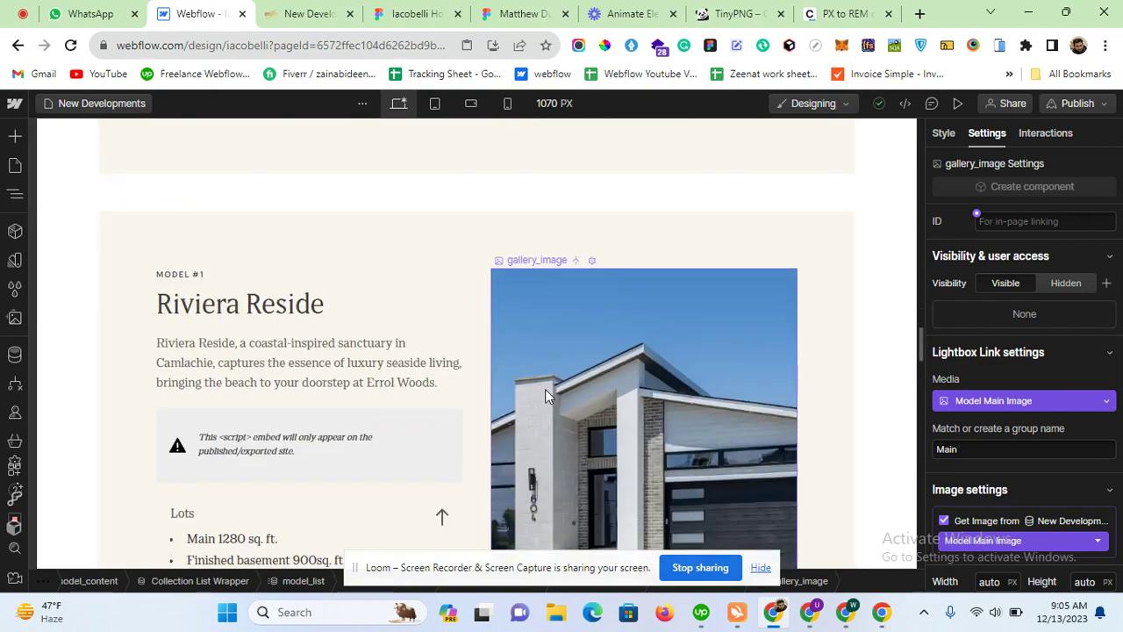
pyautogui.scroll(10, 617, 417)
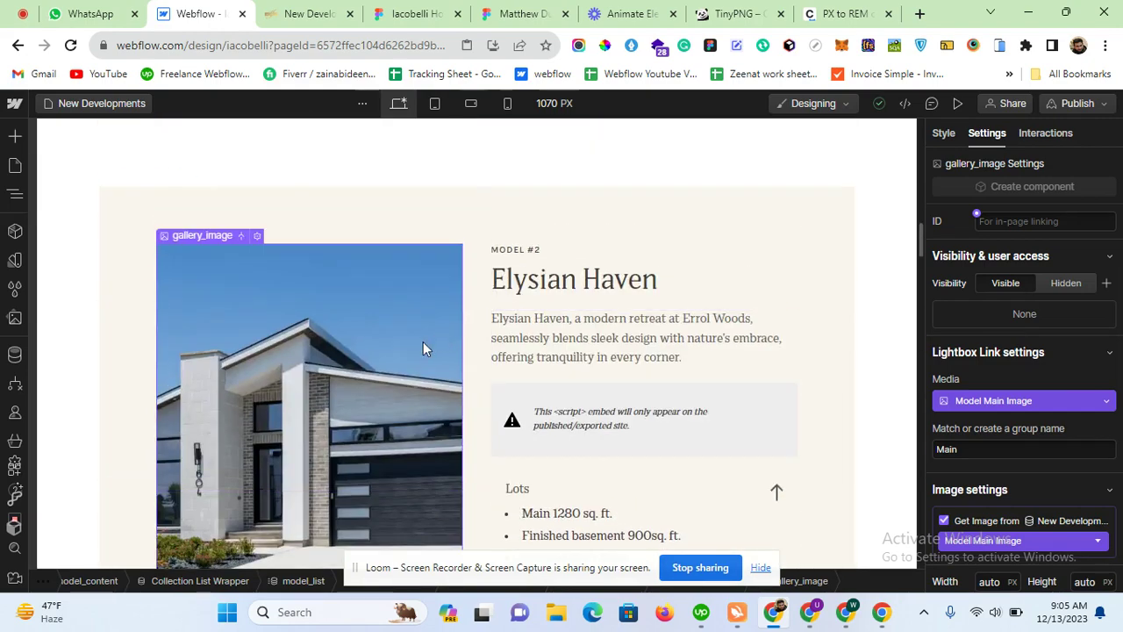
pyautogui.scroll(-5, 400, 360)
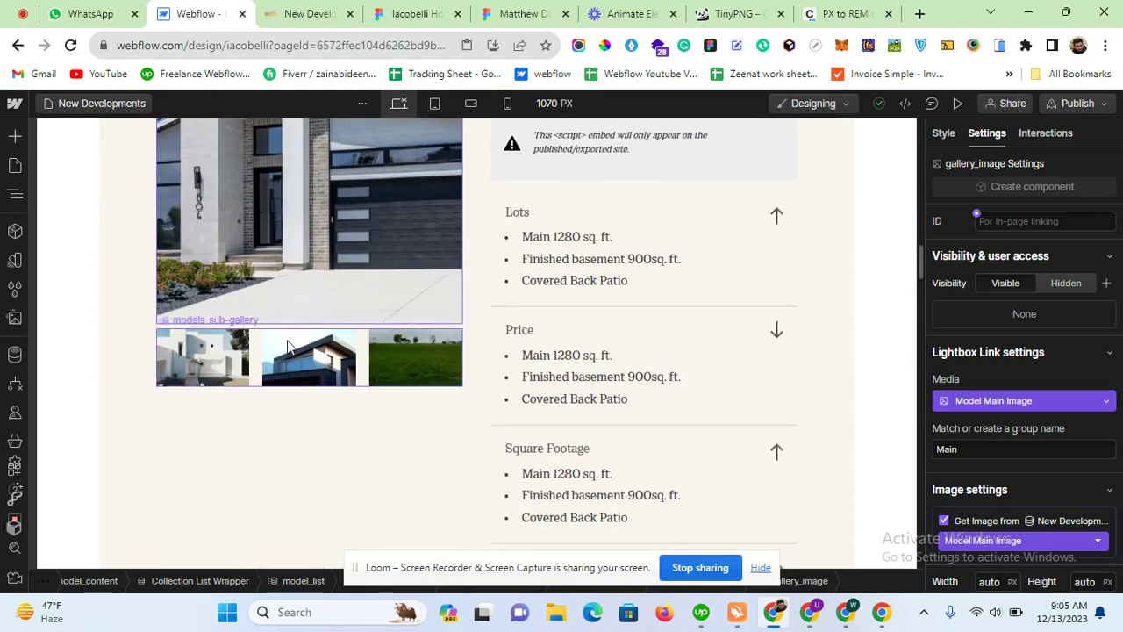
pyautogui.scroll(-3, 737, 333)
pyautogui.scroll(-8, 734, 326)
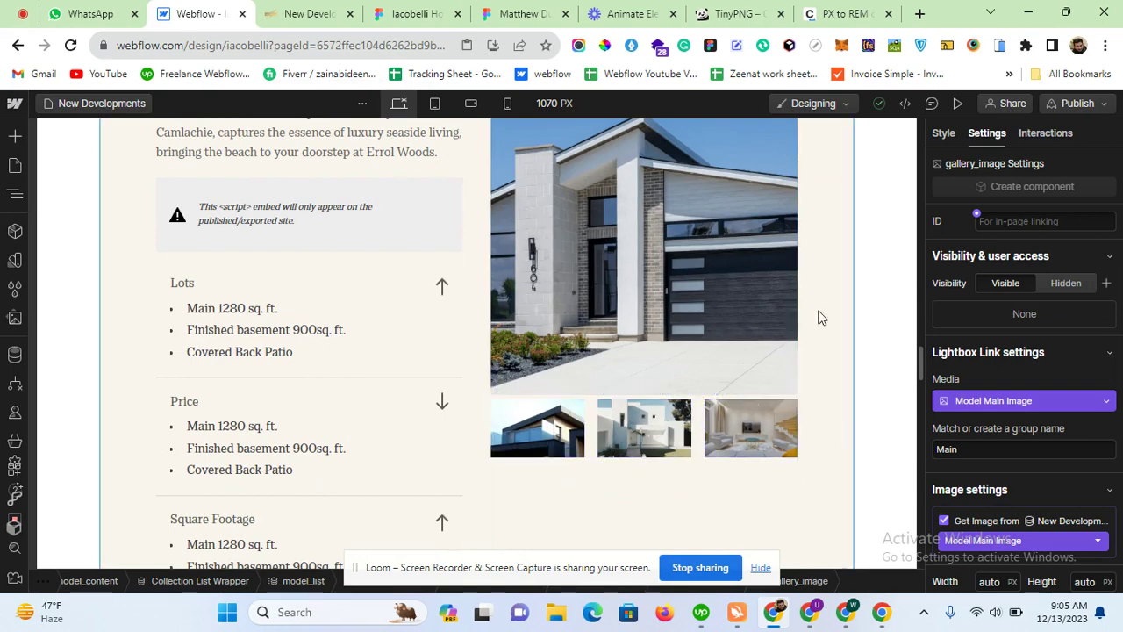
pyautogui.scroll(8, 714, 369)
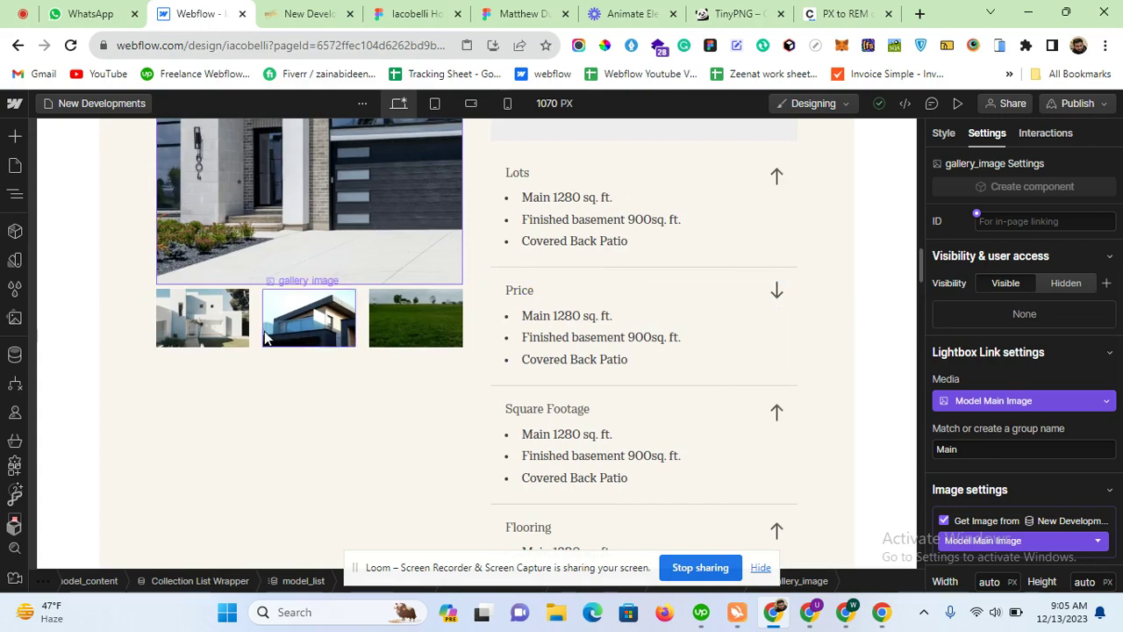
pyautogui.scroll(-10, 658, 391)
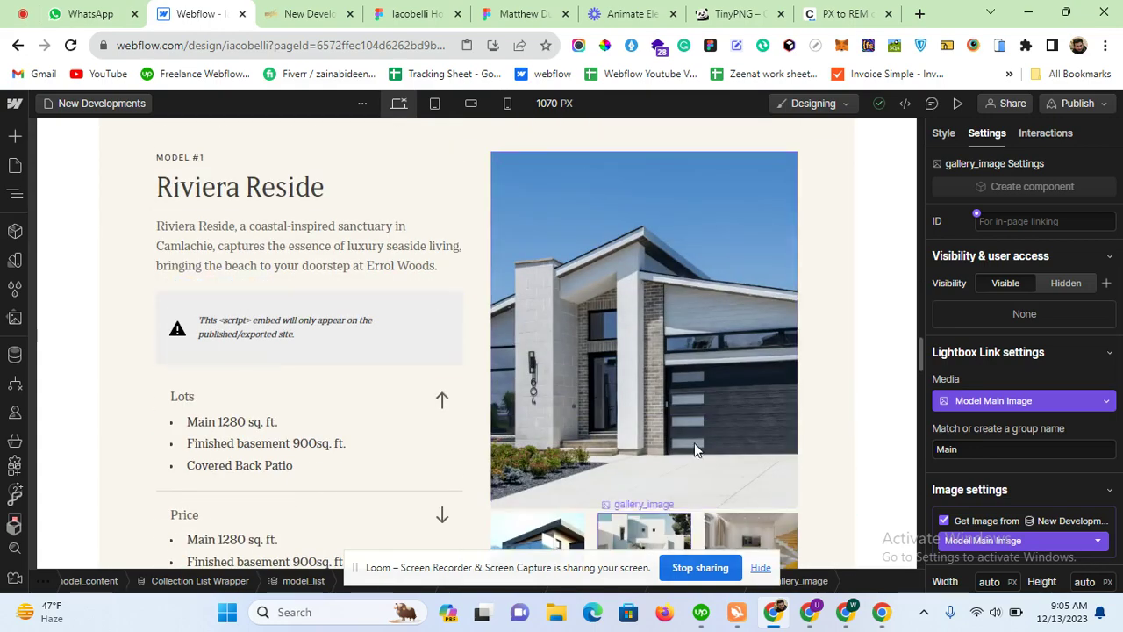
pyautogui.scroll(-10, 636, 463)
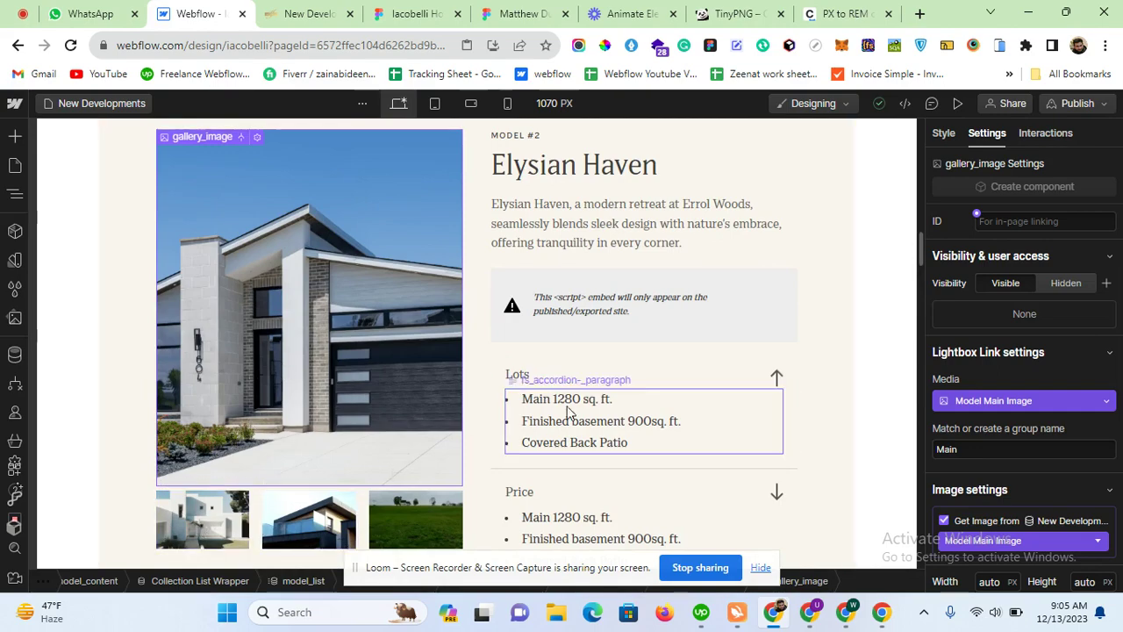
pyautogui.scroll(-10, 570, 403)
pyautogui.scroll(5, 575, 382)
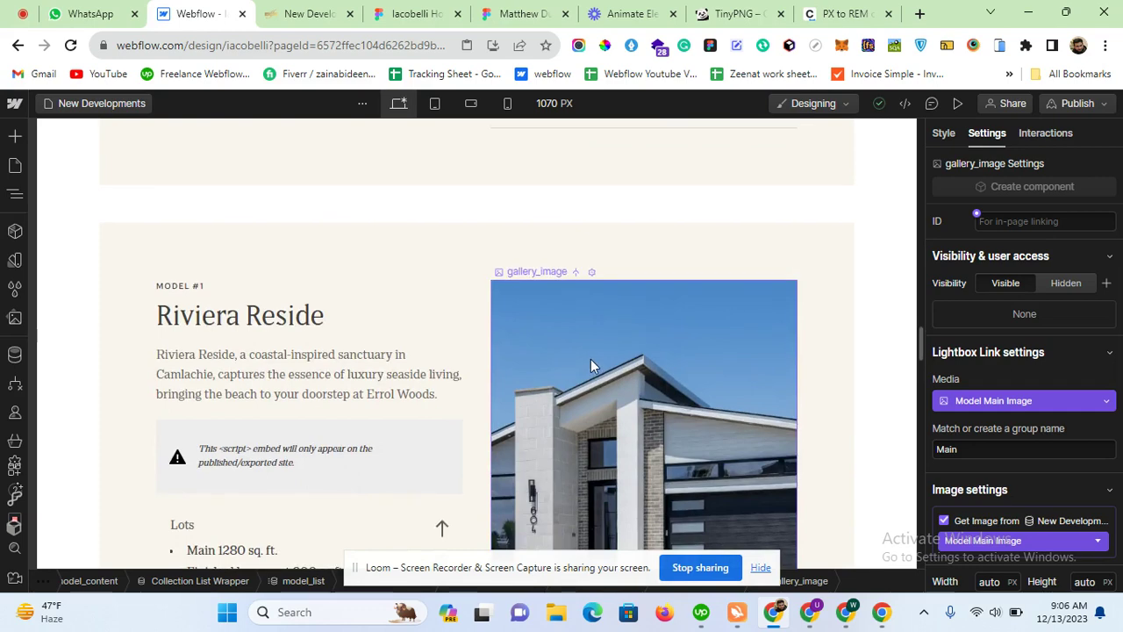
pyautogui.scroll(-4, 605, 316)
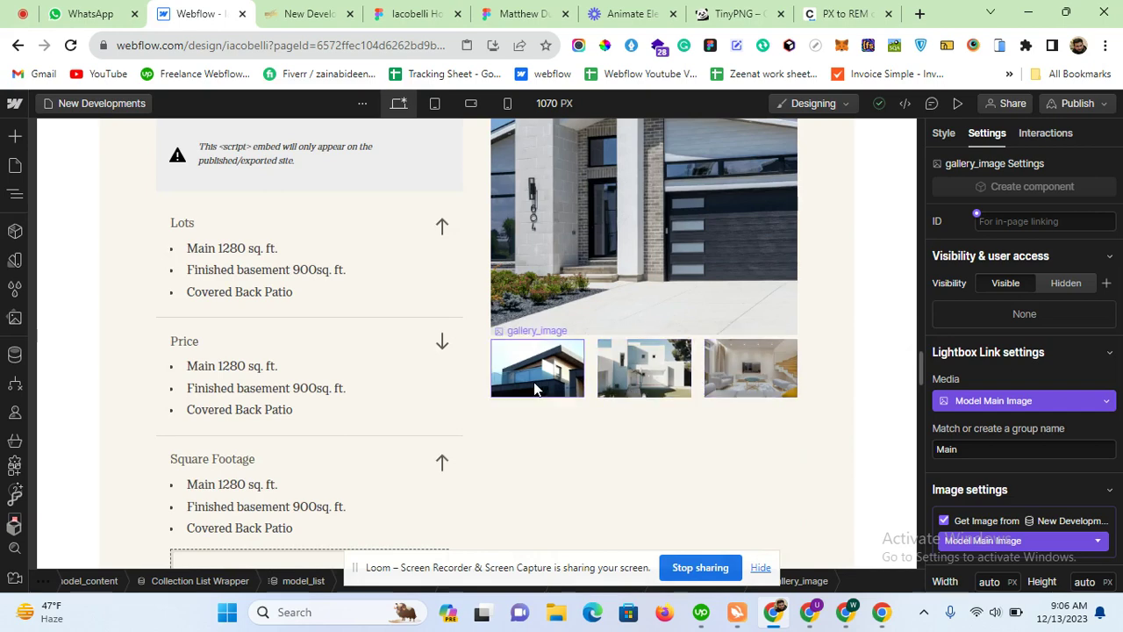
pyautogui.scroll(1, 533, 389)
pyautogui.scroll(10, 533, 388)
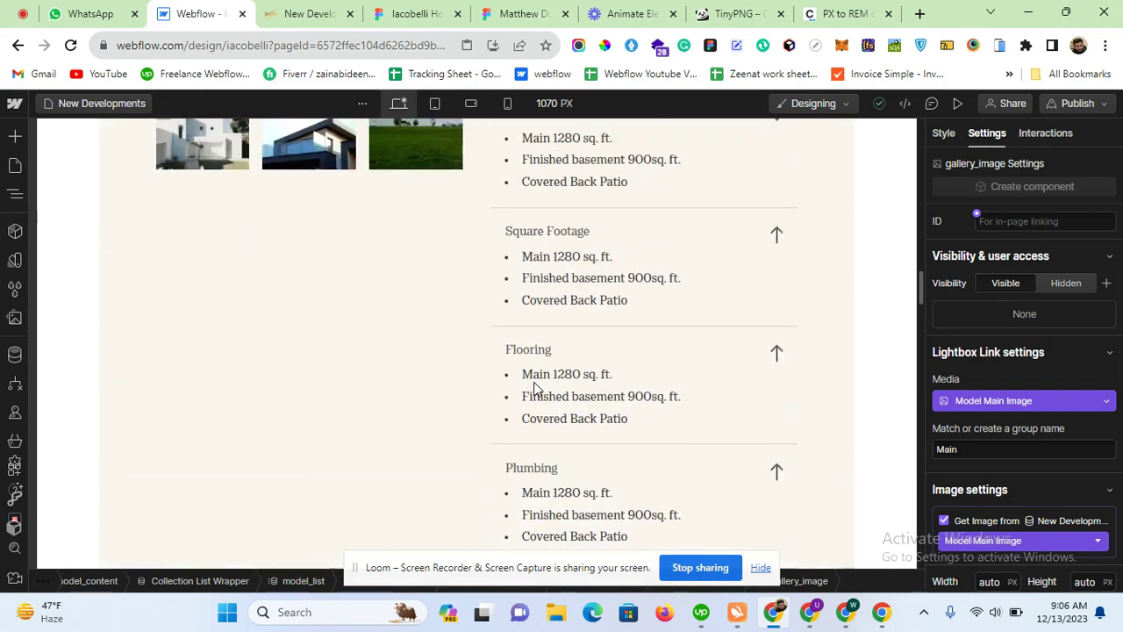
pyautogui.scroll(2, 535, 389)
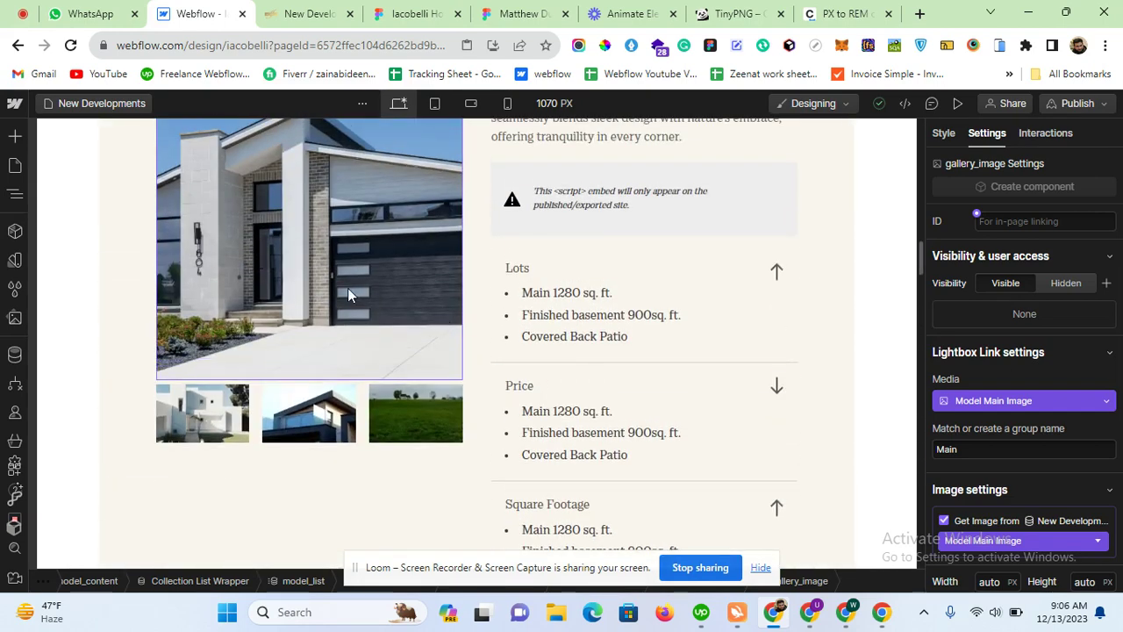
pyautogui.click(956, 105)
pyautogui.click(456, 347)
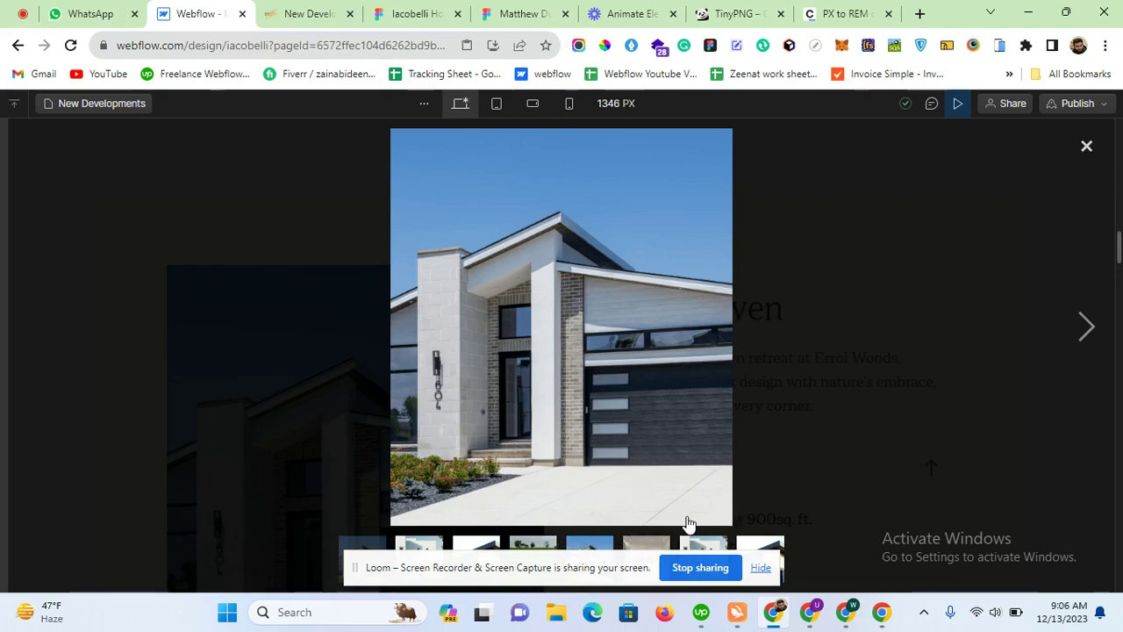
pyautogui.click(1087, 147)
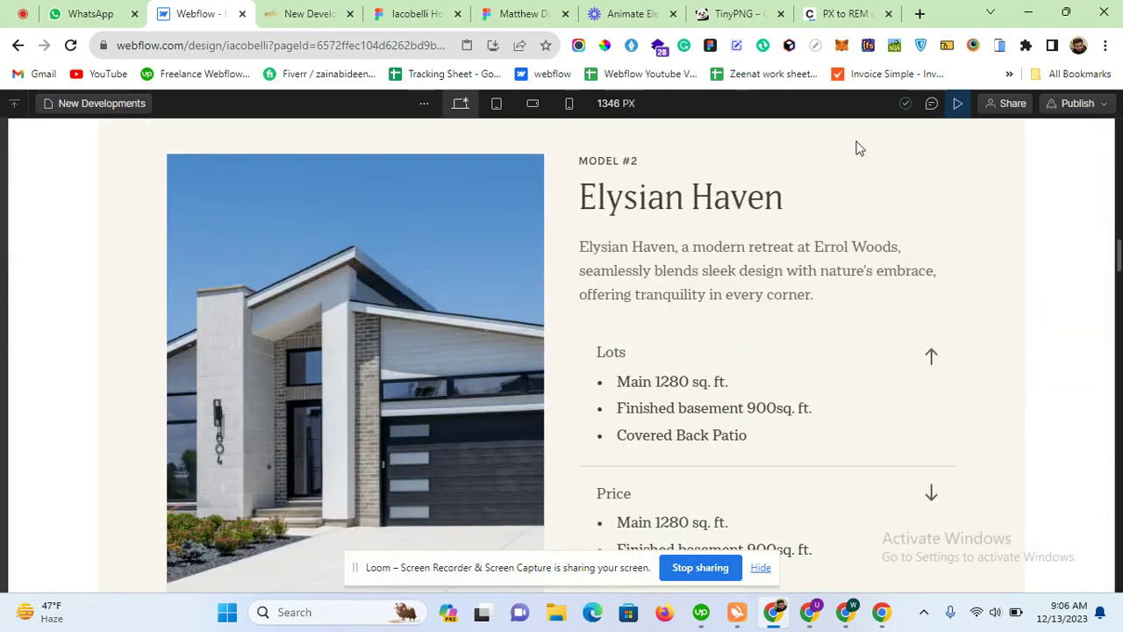
pyautogui.hotkey('ctrl', 'shift', 'p')
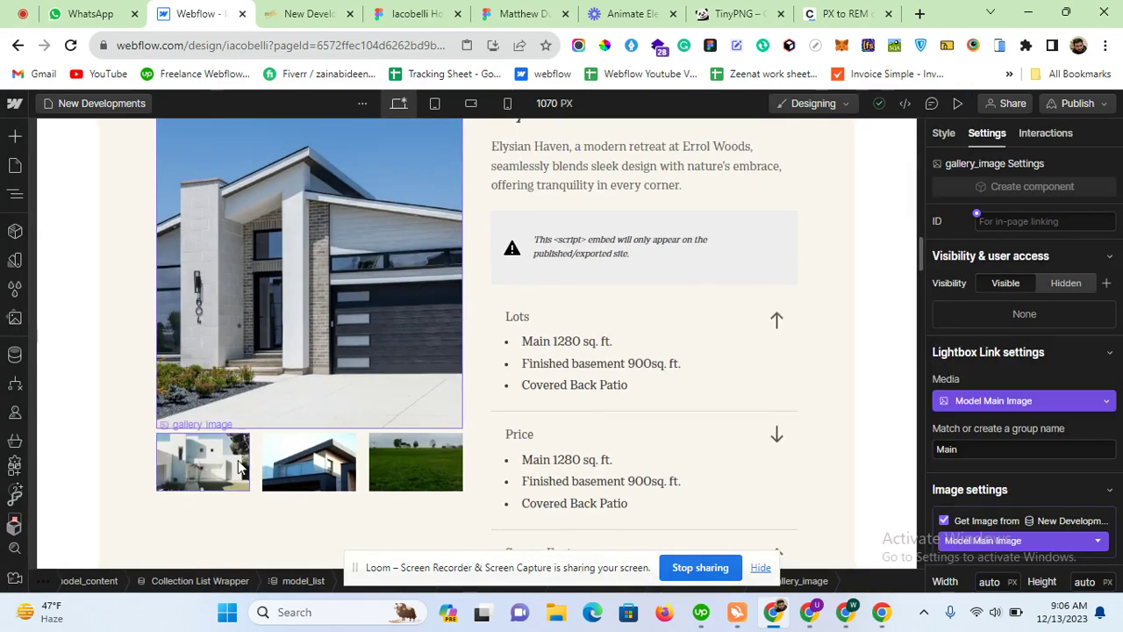
# Step: Select the third thumbnail's lightbox link and delete 'Main' from its group name field
pyautogui.scroll(-10, 667, 433)
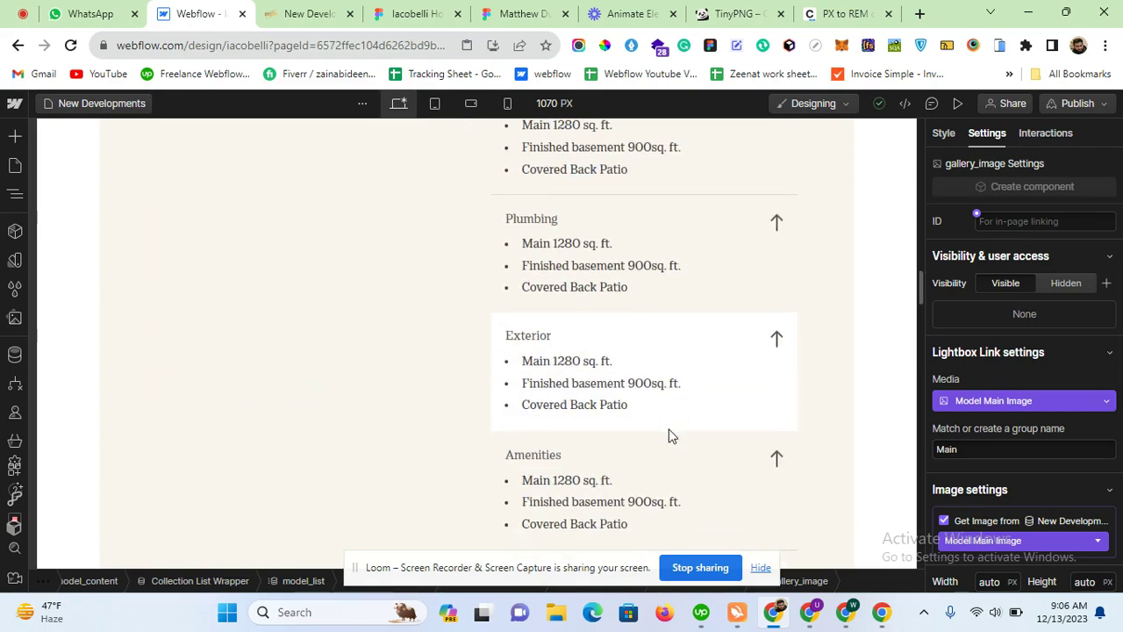
pyautogui.scroll(-5, 665, 414)
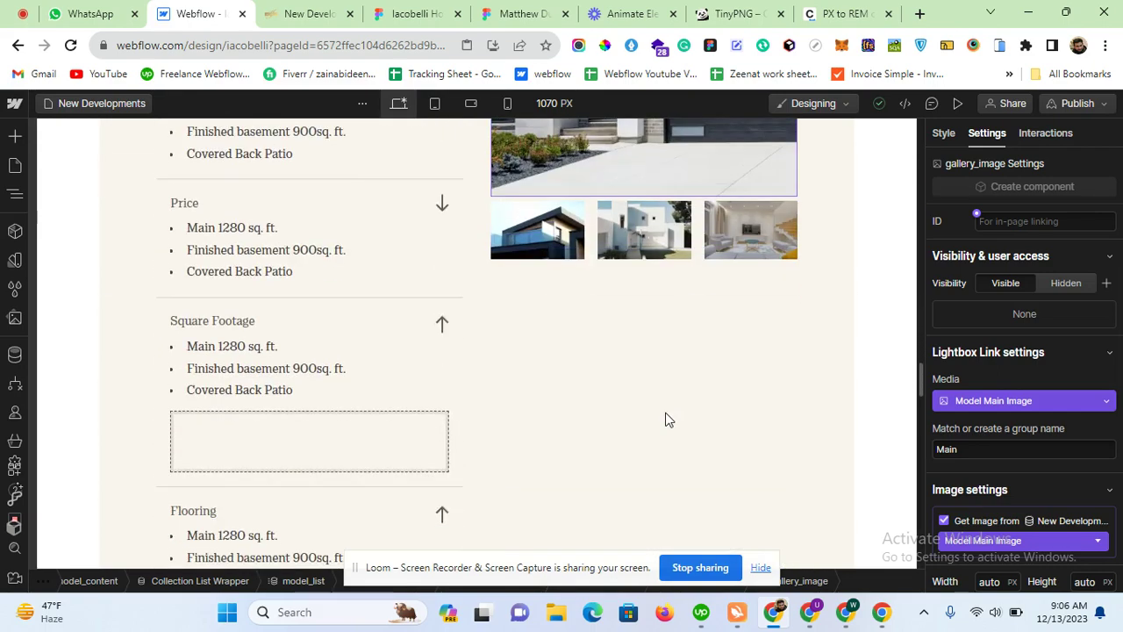
pyautogui.scroll(2, 664, 419)
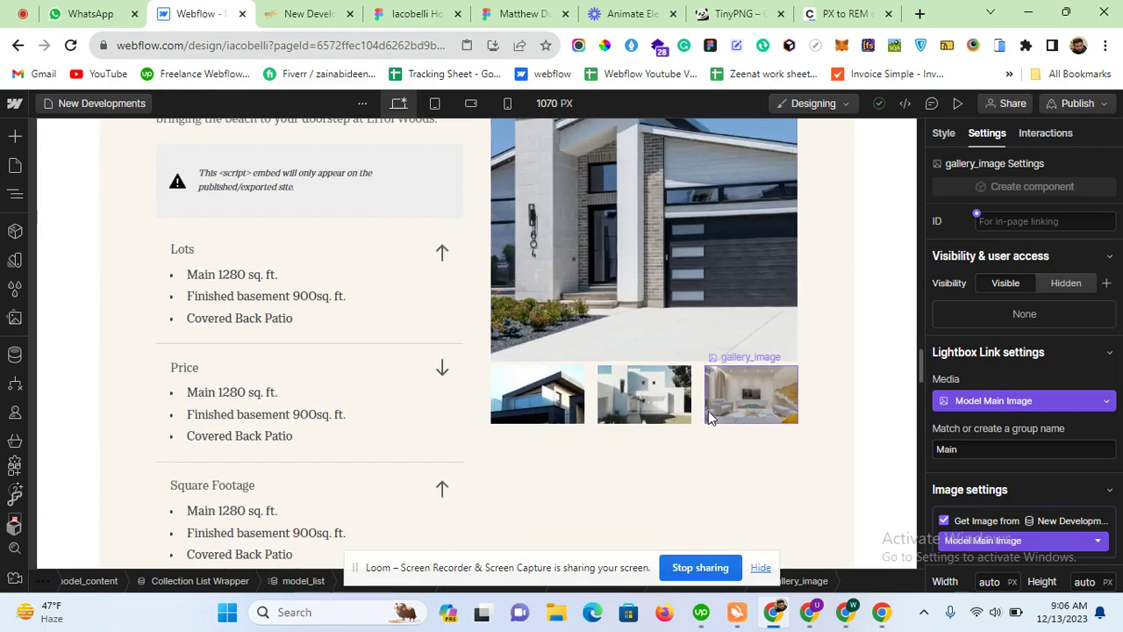
pyautogui.scroll(2, 708, 411)
pyautogui.scroll(-8, 708, 410)
pyautogui.scroll(5, 708, 409)
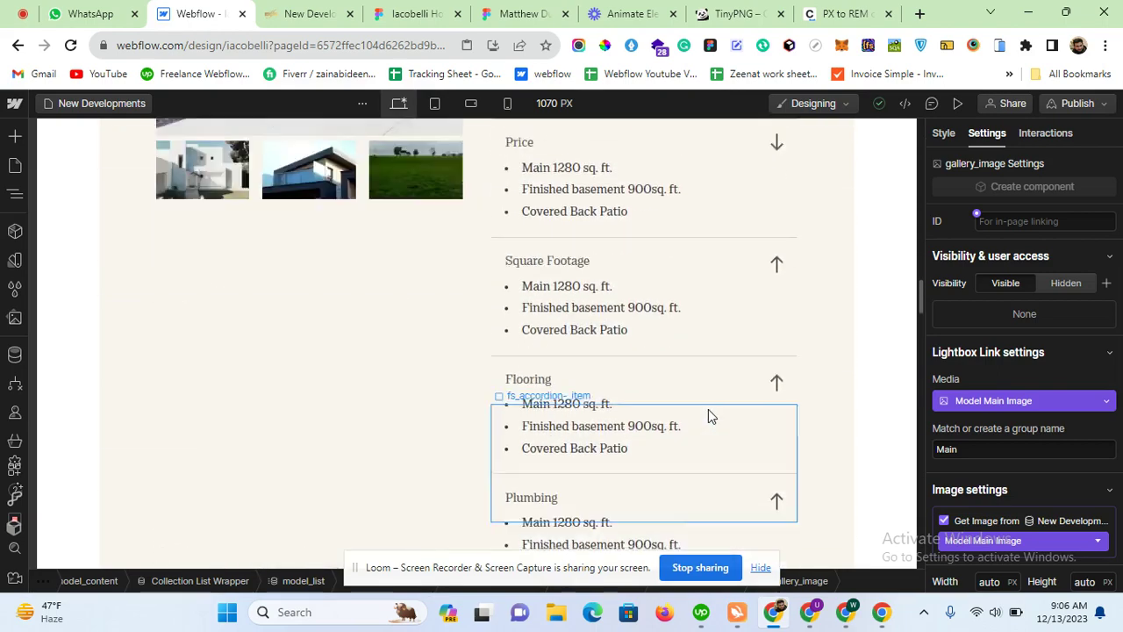
pyautogui.scroll(2, 708, 409)
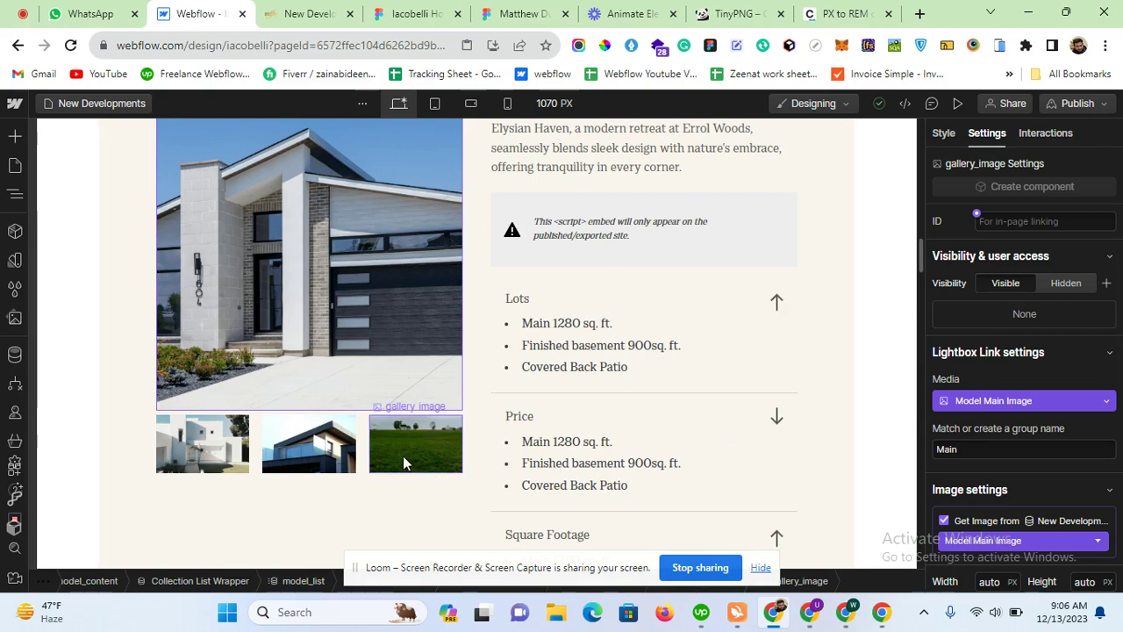
pyautogui.click(395, 425)
pyautogui.click(394, 395)
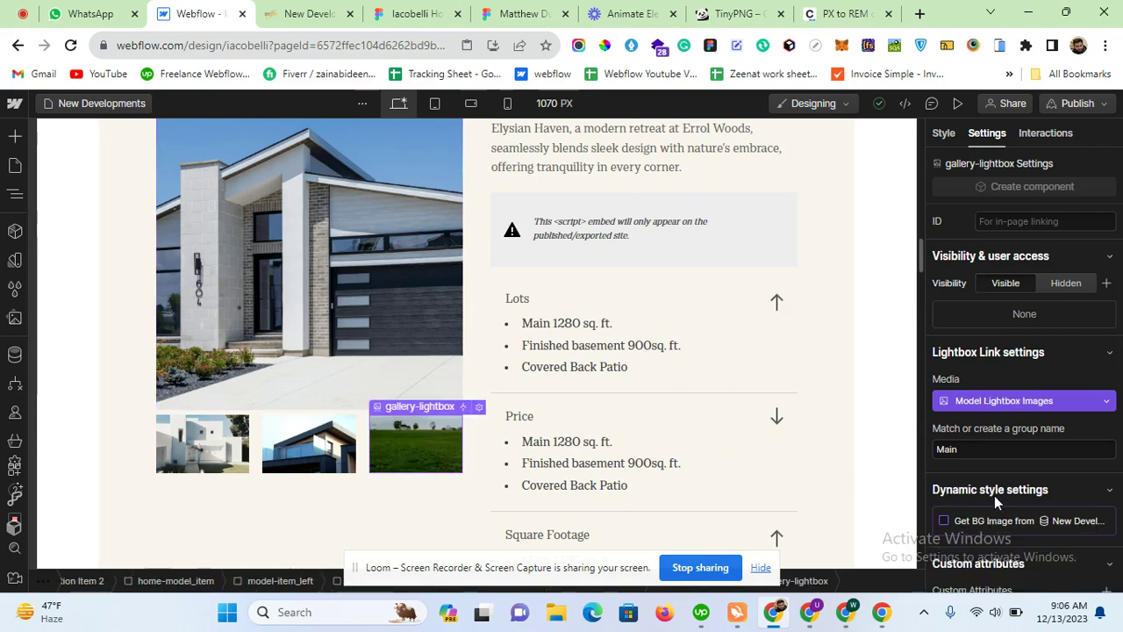
pyautogui.click(985, 452)
pyautogui.press('BackSpace')
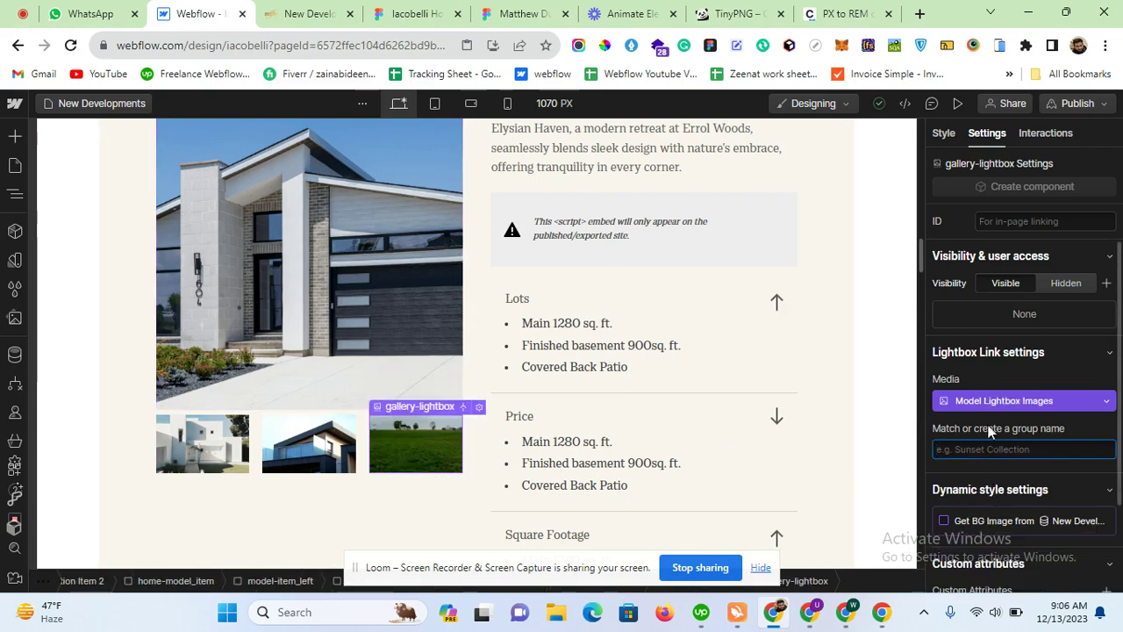
pyautogui.click(1001, 370)
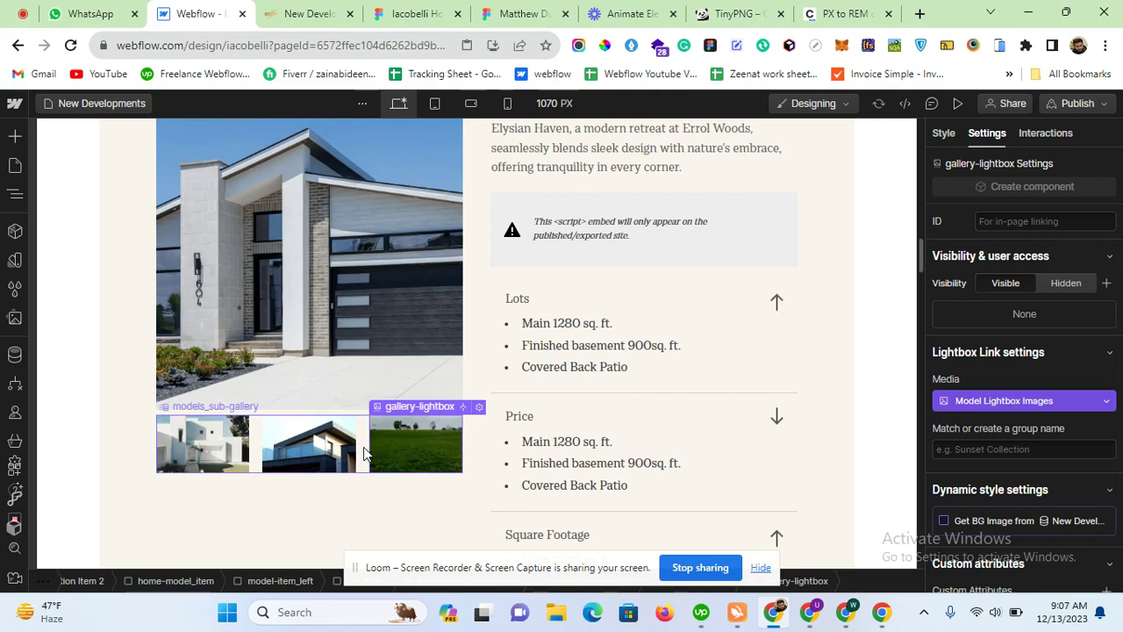
# Step: Bind Collection Item 2's wfu-lightbox-group attribute value to the CMS Slug field
pyautogui.click(12, 195)
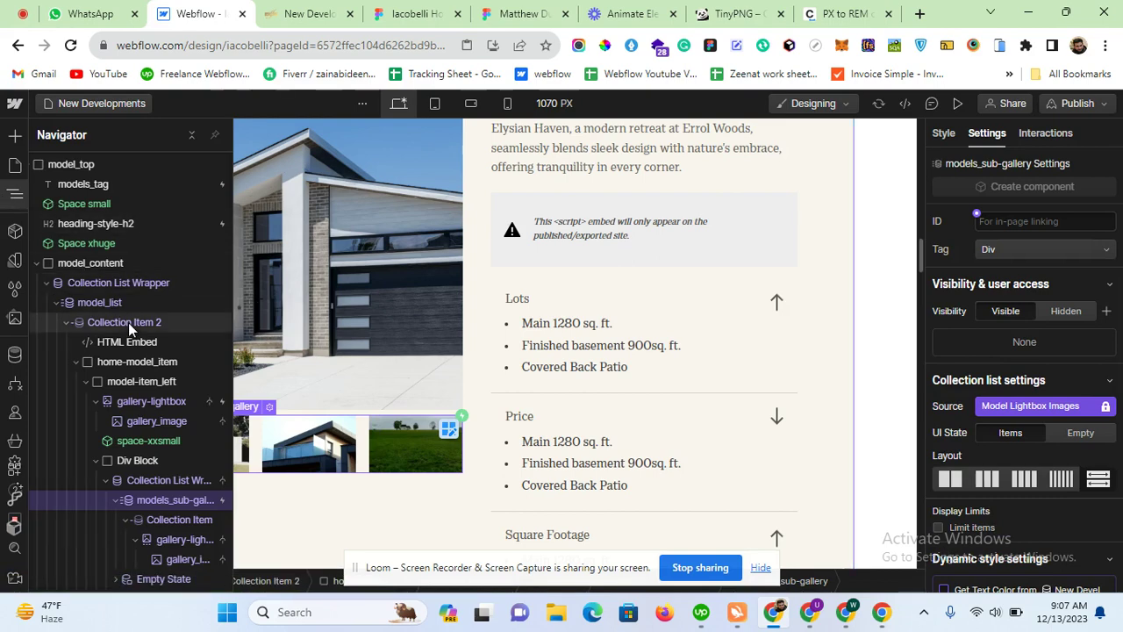
pyautogui.click(329, 350)
pyautogui.scroll(-5, 1104, 524)
pyautogui.scroll(3, 1104, 525)
pyautogui.scroll(-3, 1104, 524)
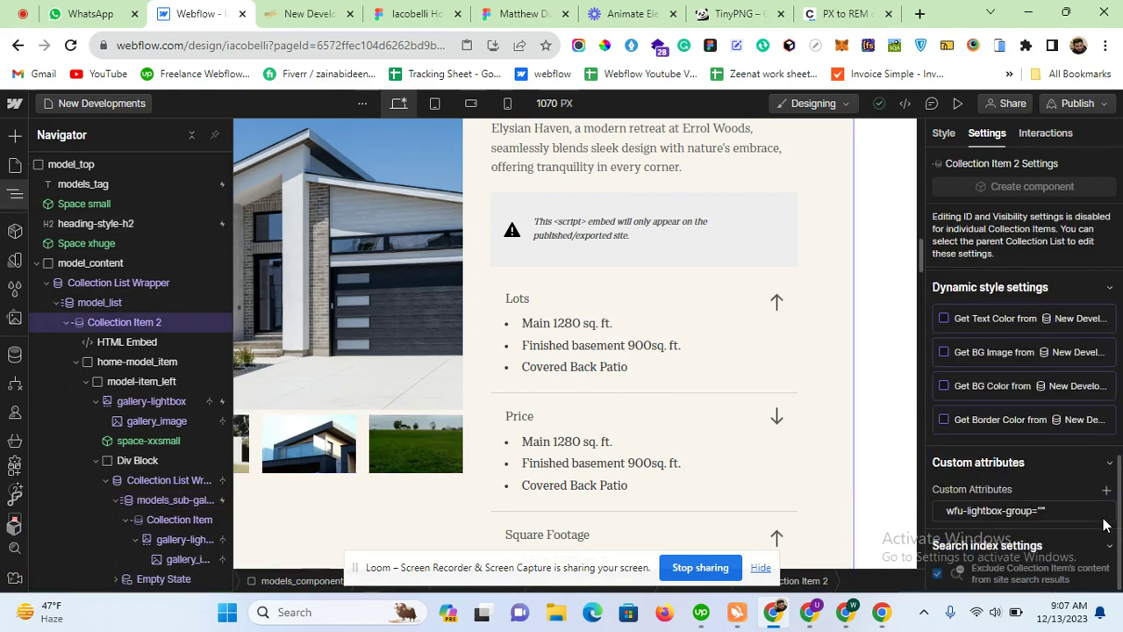
pyautogui.click(1039, 518)
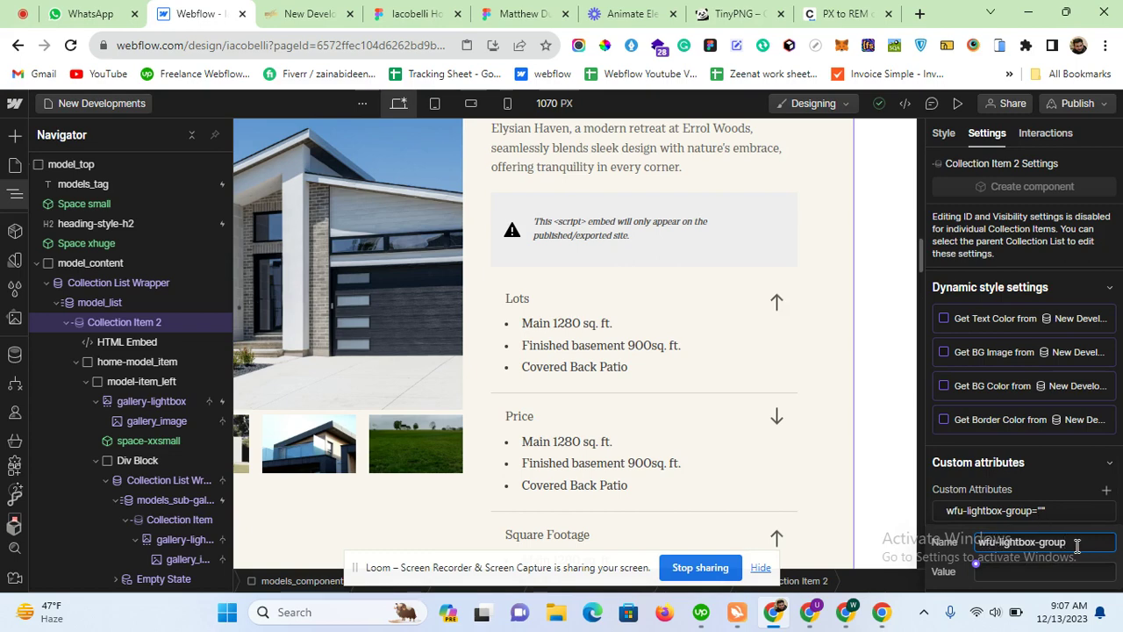
pyautogui.hotkey('shift', 'Left')
pyautogui.hotkey('shift', 'Left')
pyautogui.hotkey('shift', 'Left')
pyautogui.hotkey('shift', 'Left')
pyautogui.hotkey('shift', 'Left')
pyautogui.hotkey('shift', 'Left')
pyautogui.hotkey('shift', 'Left')
pyautogui.hotkey('shift', 'Left')
pyautogui.hotkey('shift', 'Left')
pyautogui.hotkey('shift', 'Left')
pyautogui.hotkey('shift', 'Left')
pyautogui.hotkey('shift', 'Left')
pyautogui.hotkey('shift', 'Left')
pyautogui.hotkey('shift', 'Left')
pyautogui.hotkey('shift', 'Left')
pyautogui.hotkey('shift', 'Left')
pyautogui.hotkey('shift', 'Left')
pyautogui.hotkey('shift', 'Left')
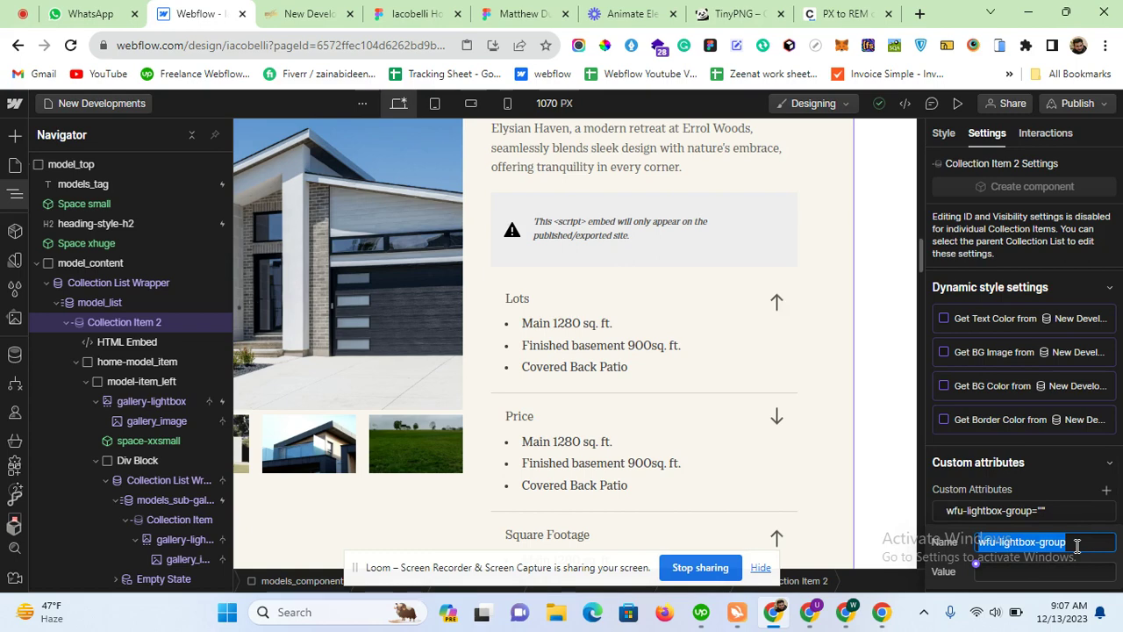
pyautogui.click(976, 565)
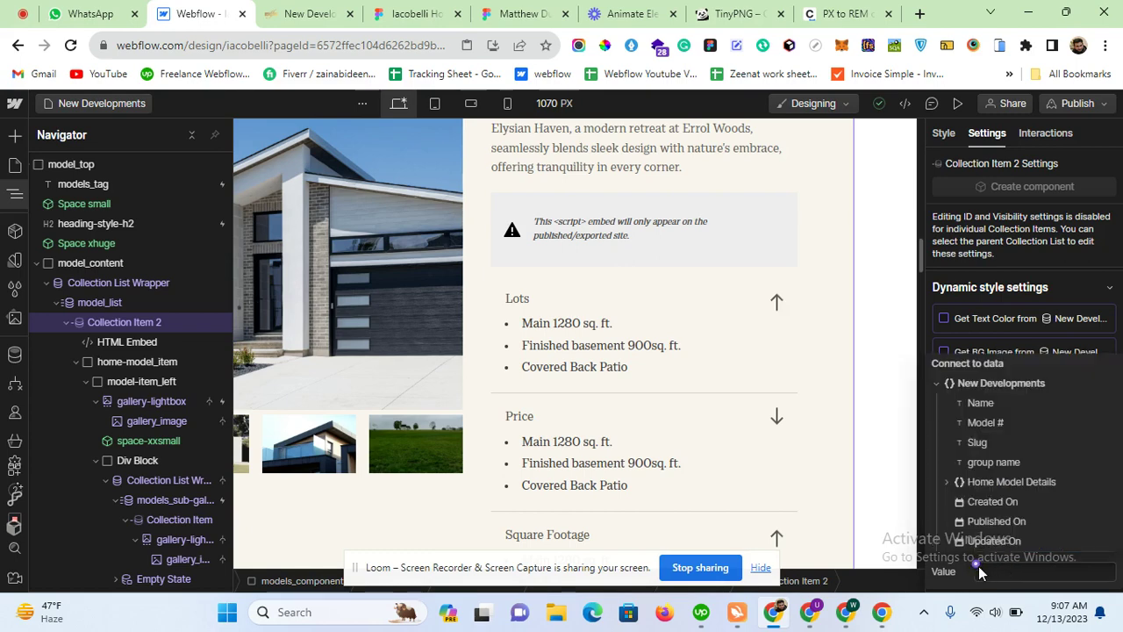
pyautogui.click(977, 442)
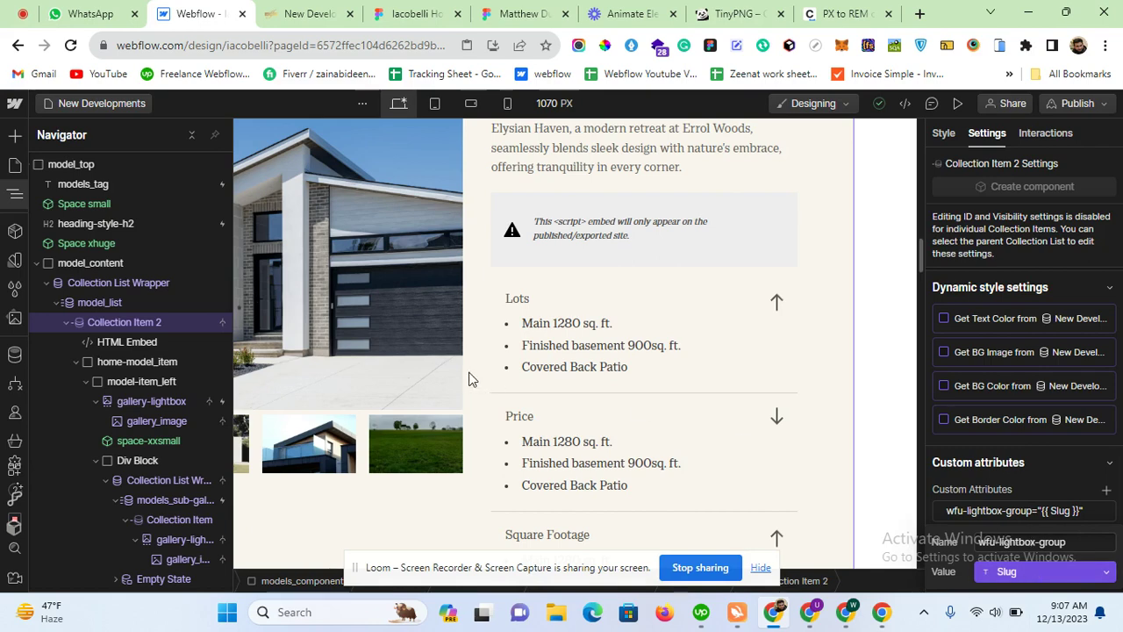
pyautogui.click(1088, 485)
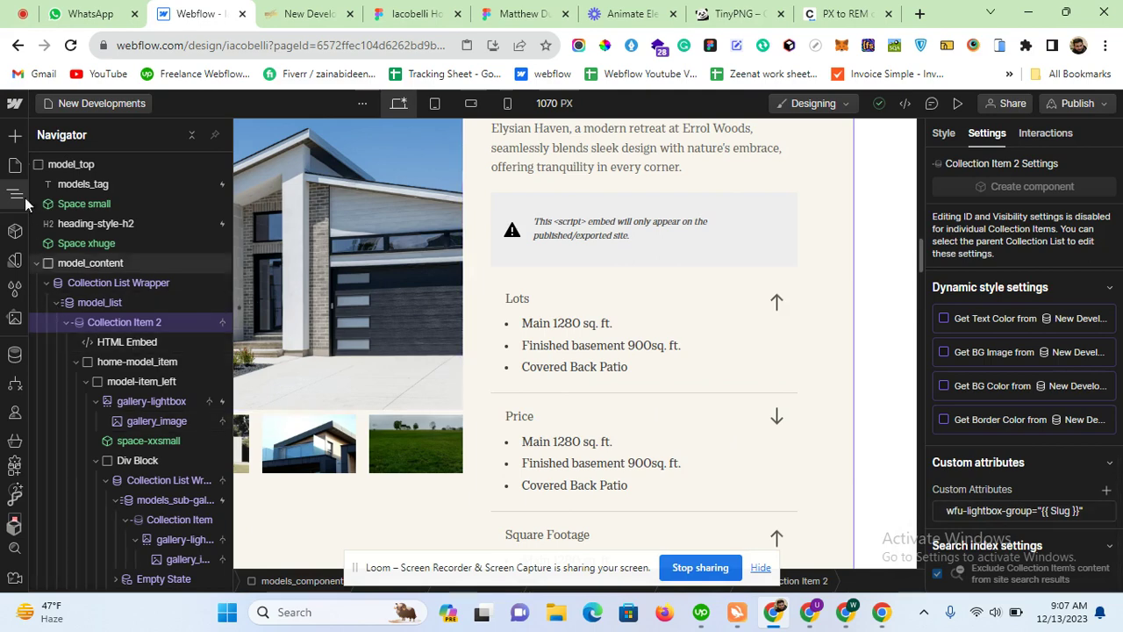
# Step: Review the webflow-util lightbox-group head code in New Developments page settings, then close them
pyautogui.click(15, 165)
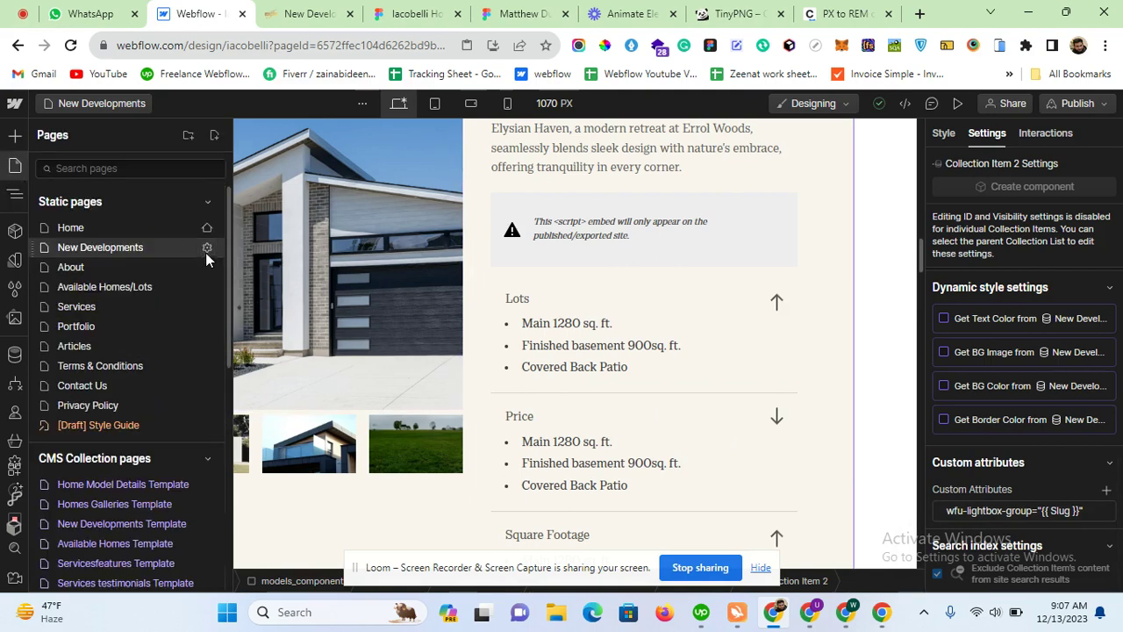
pyautogui.click(207, 248)
pyautogui.scroll(-3, 417, 397)
pyautogui.scroll(-10, 419, 402)
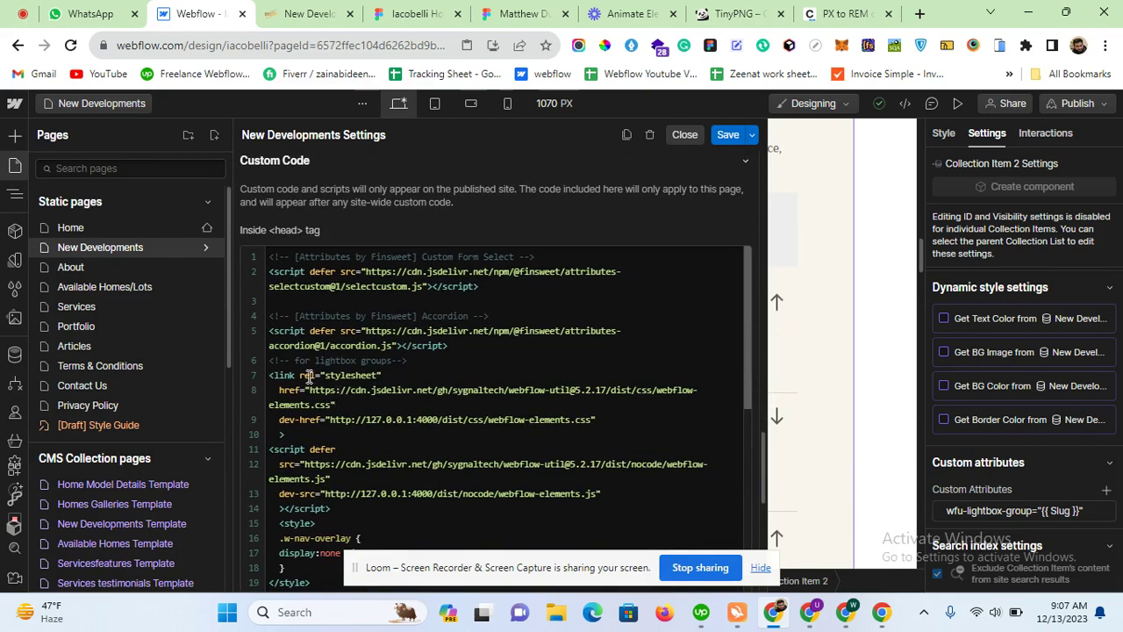
pyautogui.moveTo(270, 363); pyautogui.dragTo(355, 523)
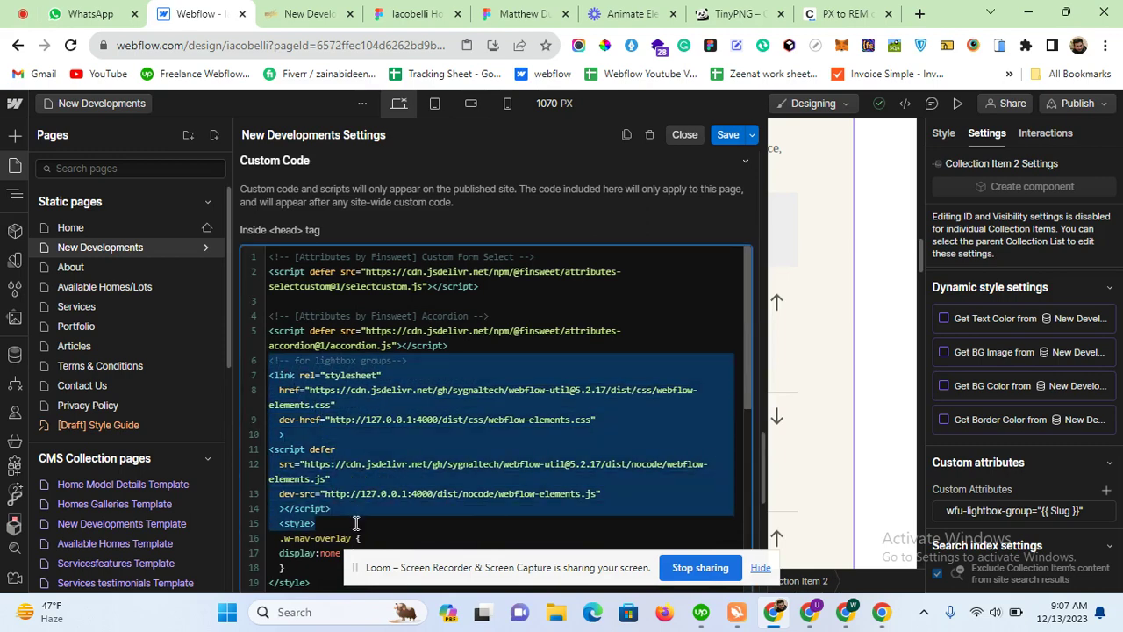
pyautogui.click(686, 135)
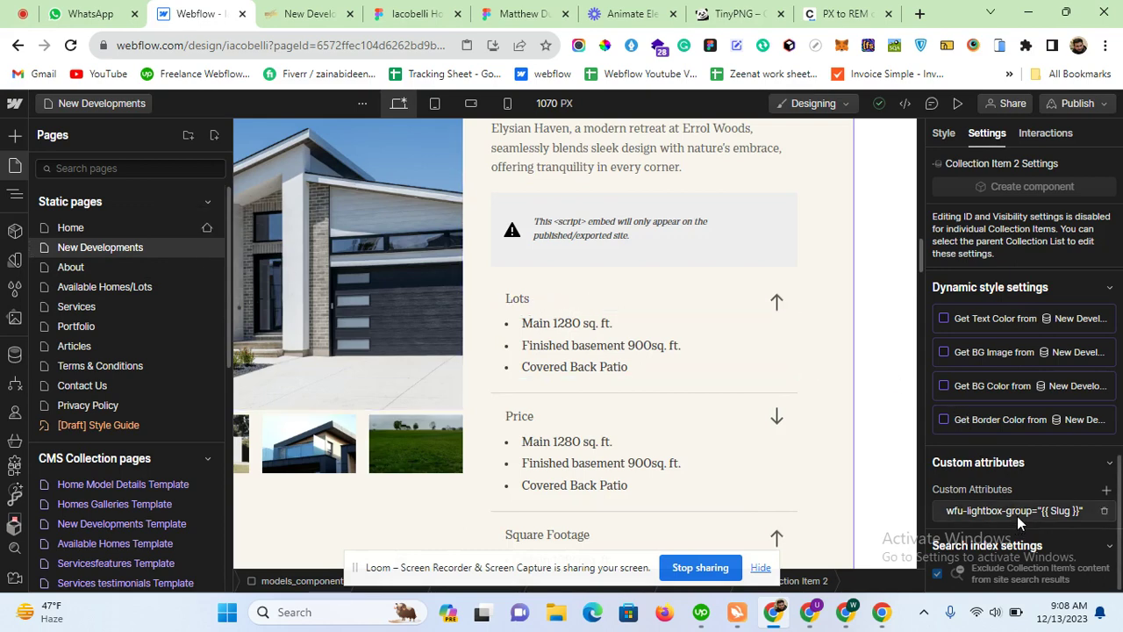
# Step: Inspect the Lightbox Link settings of the third thumbnail's gallery-lightbox and the main image
pyautogui.click(387, 335)
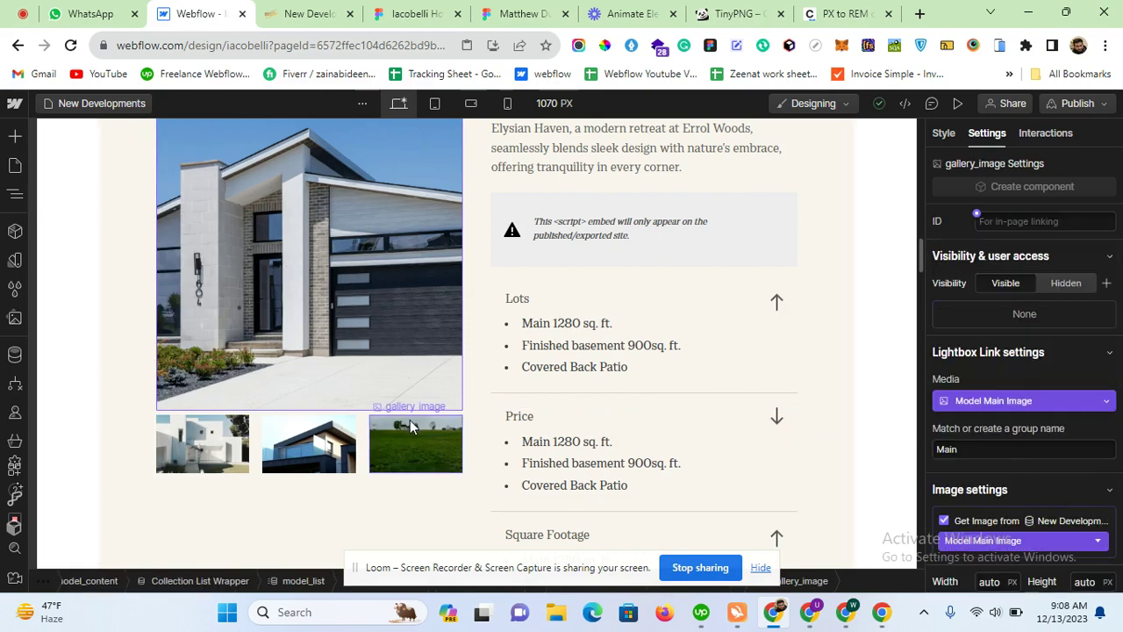
pyautogui.click(381, 436)
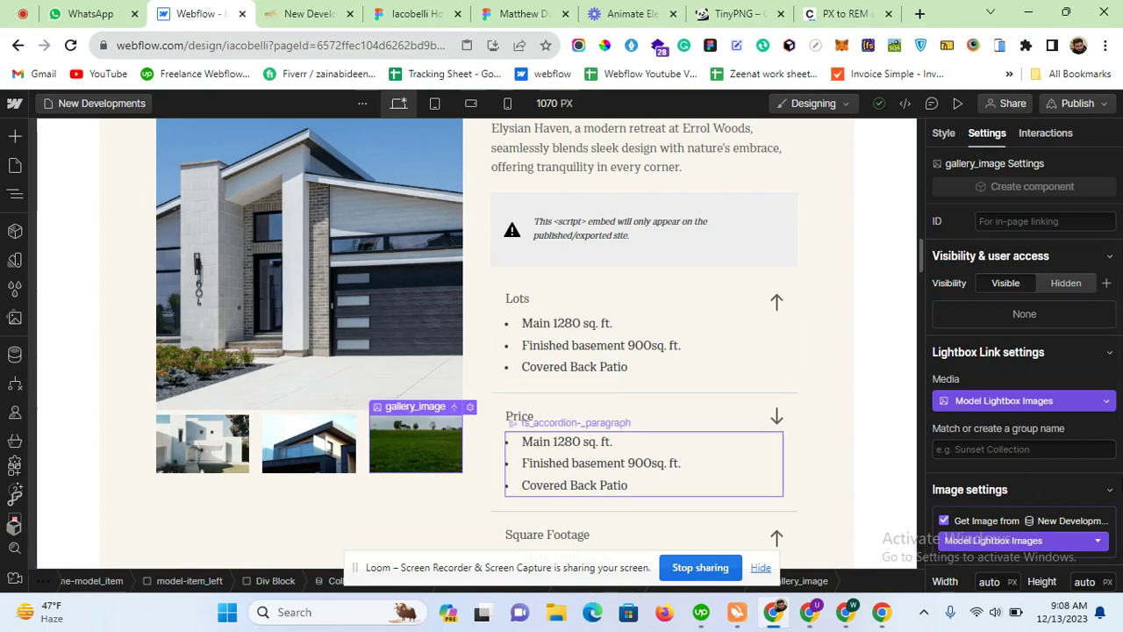
pyautogui.moveTo(400, 413)
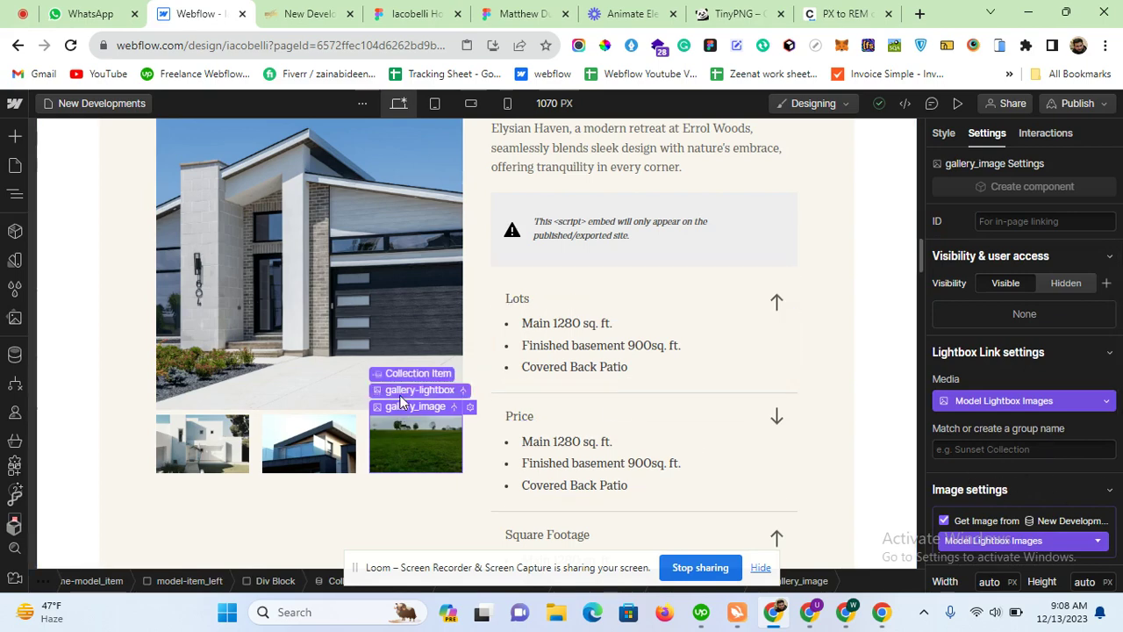
pyautogui.click(405, 390)
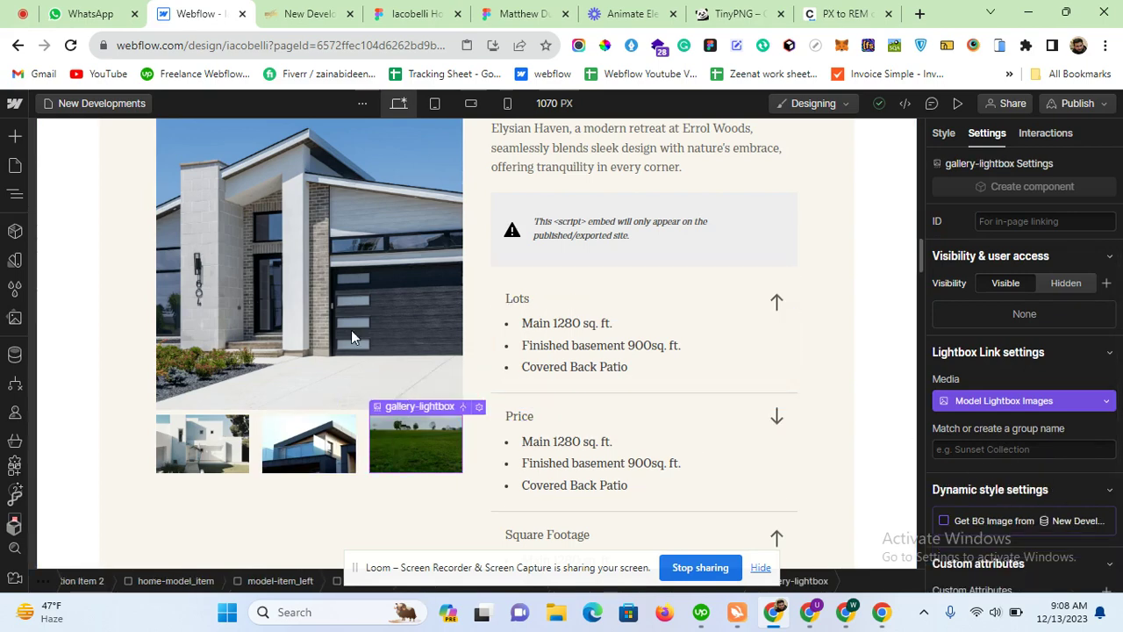
pyautogui.click(282, 292)
pyautogui.scroll(-4, 1112, 386)
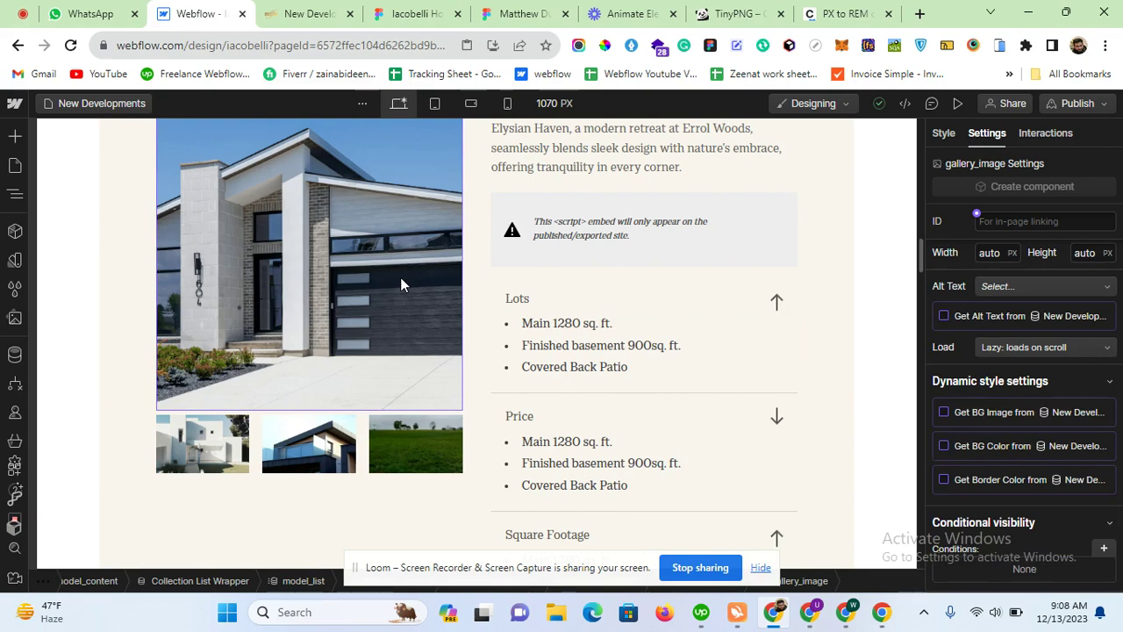
# Step: Reselect Collection Item 2 and publish the site to the iacobelli.webflow.io staging domain
pyautogui.click(16, 193)
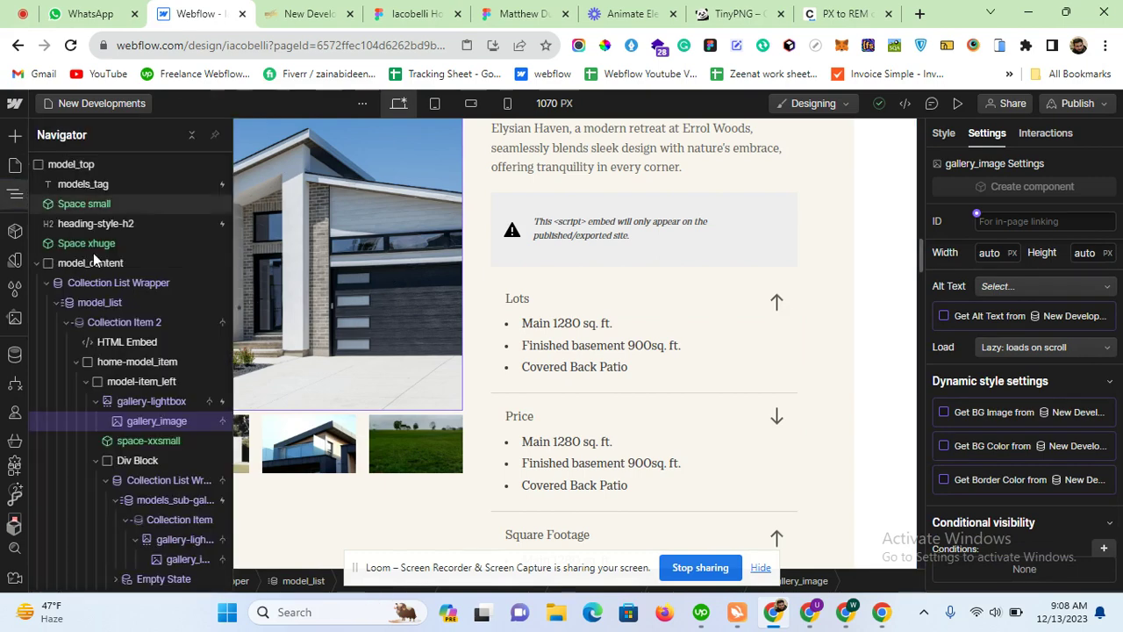
pyautogui.click(169, 325)
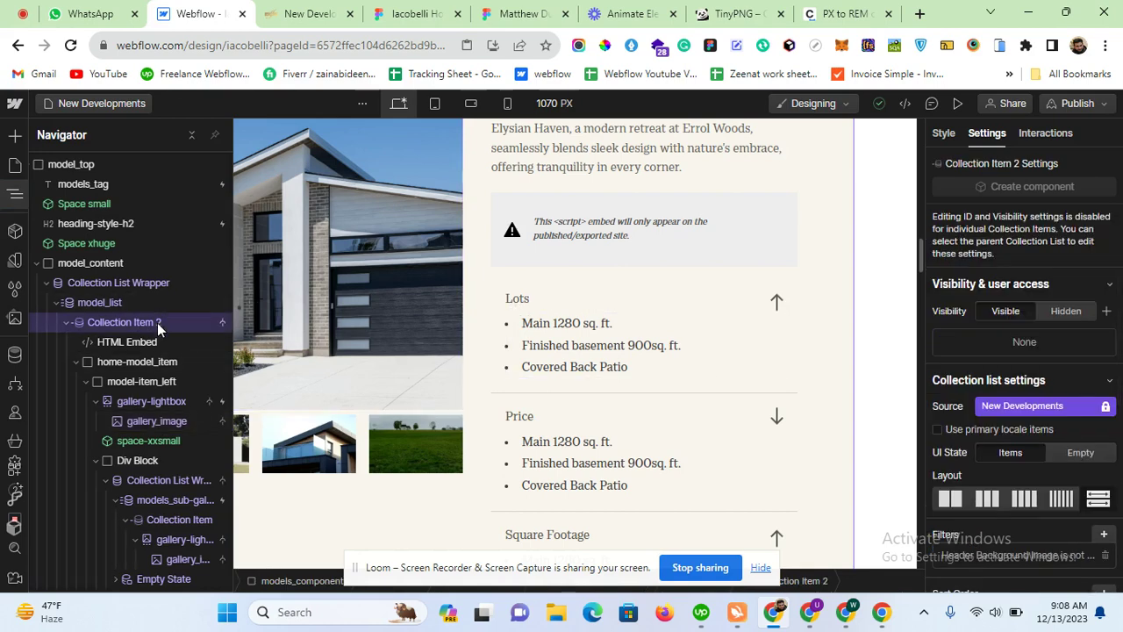
pyautogui.scroll(-3, 1019, 466)
pyautogui.scroll(-2, 1018, 466)
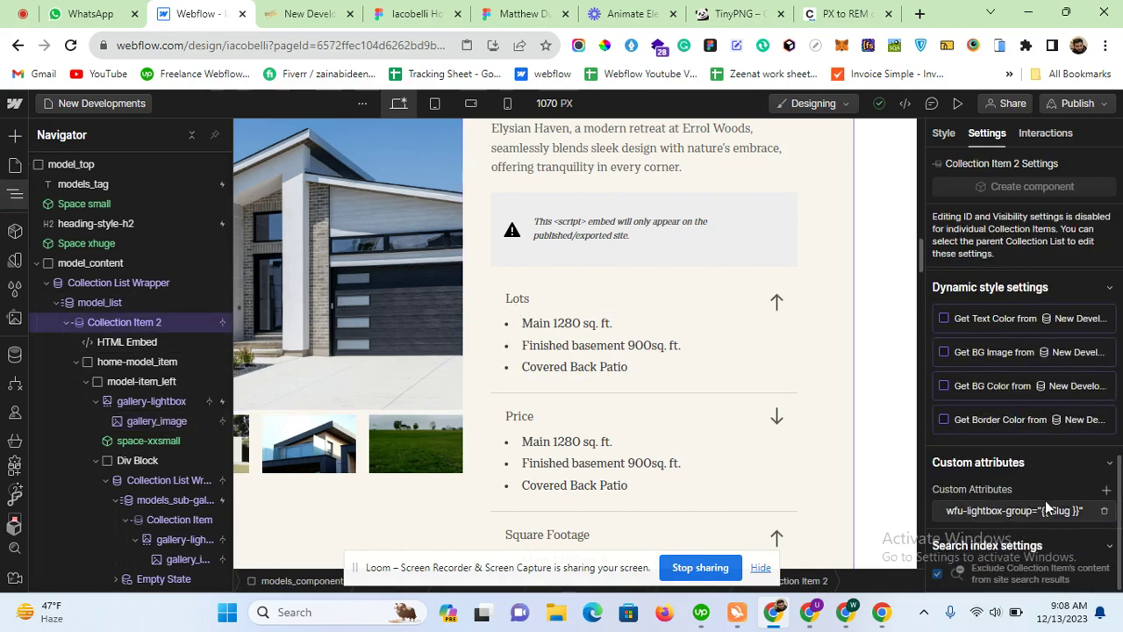
pyautogui.click(1078, 104)
pyautogui.click(1018, 364)
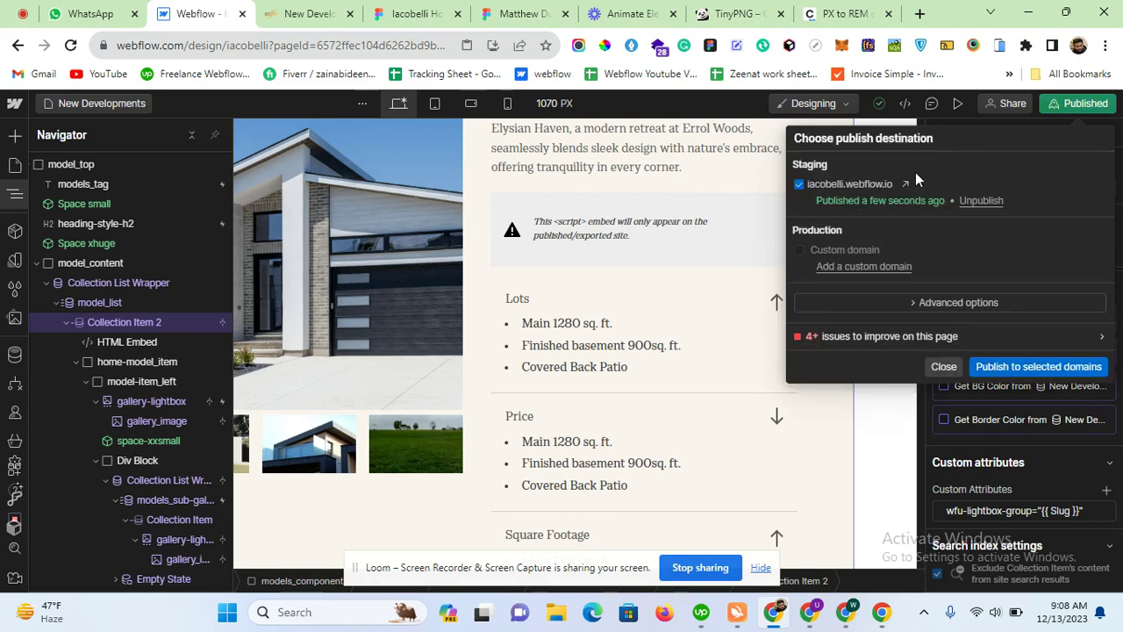
# Step: Open the published iacobelli.webflow.io page and launch Elysian Haven's main image lightbox
pyautogui.click(909, 186)
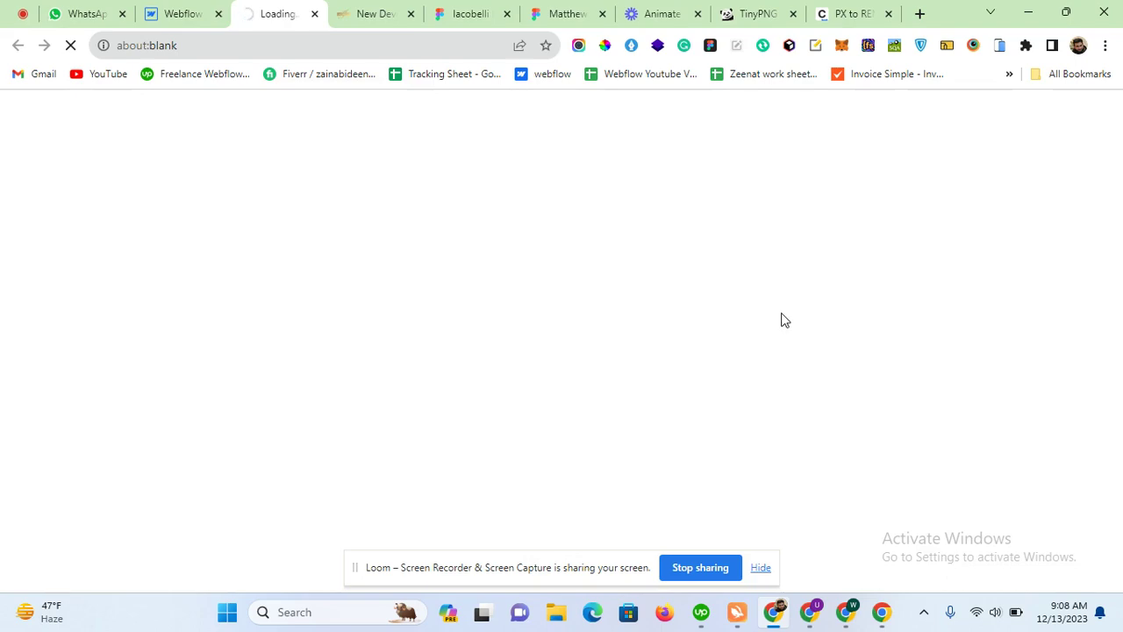
pyautogui.scroll(-8, 785, 320)
pyautogui.scroll(-10, 783, 319)
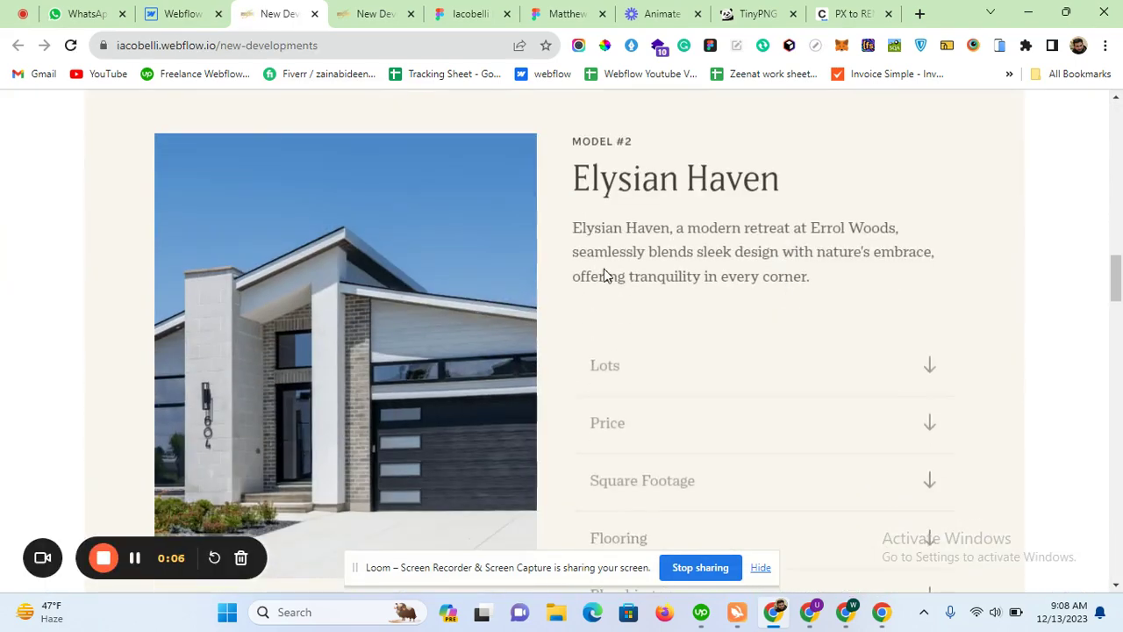
pyautogui.click(372, 295)
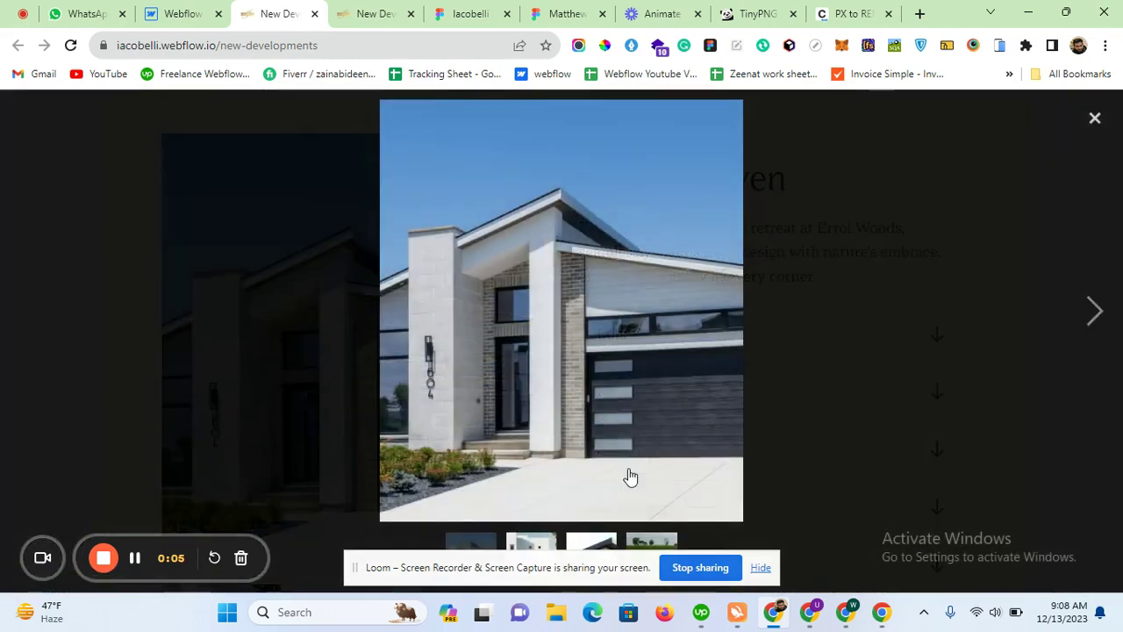